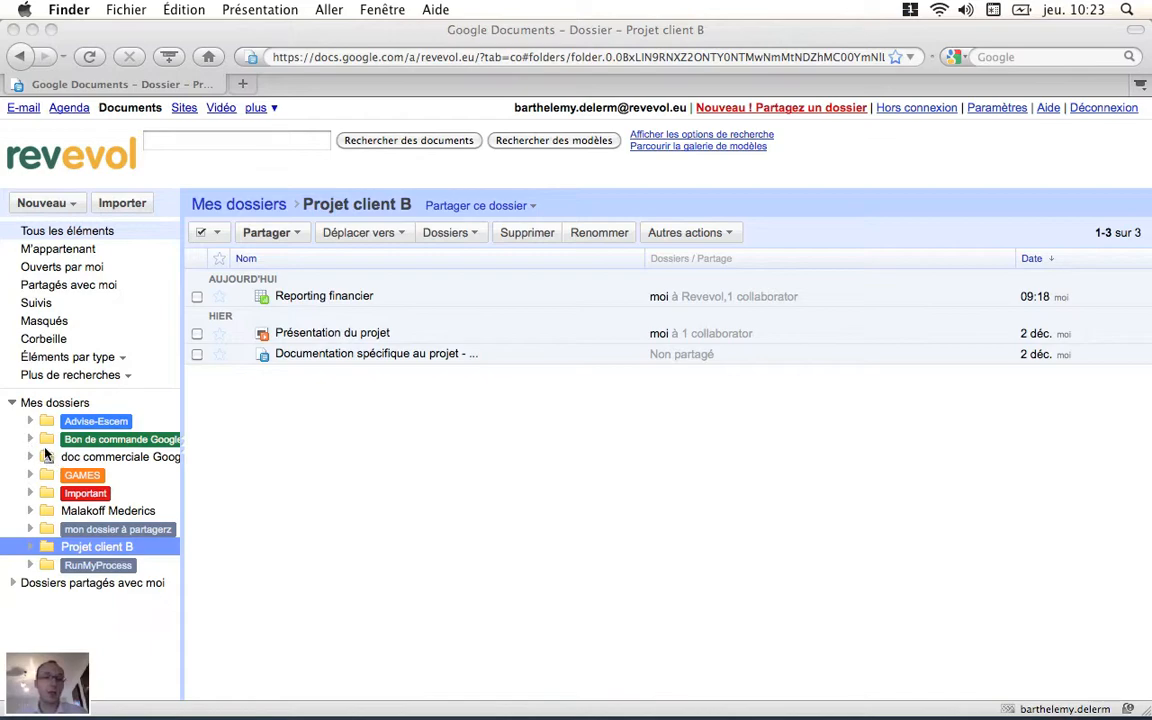
Step: Expand the folders shared with me and create a new blank text document
click(15, 589)
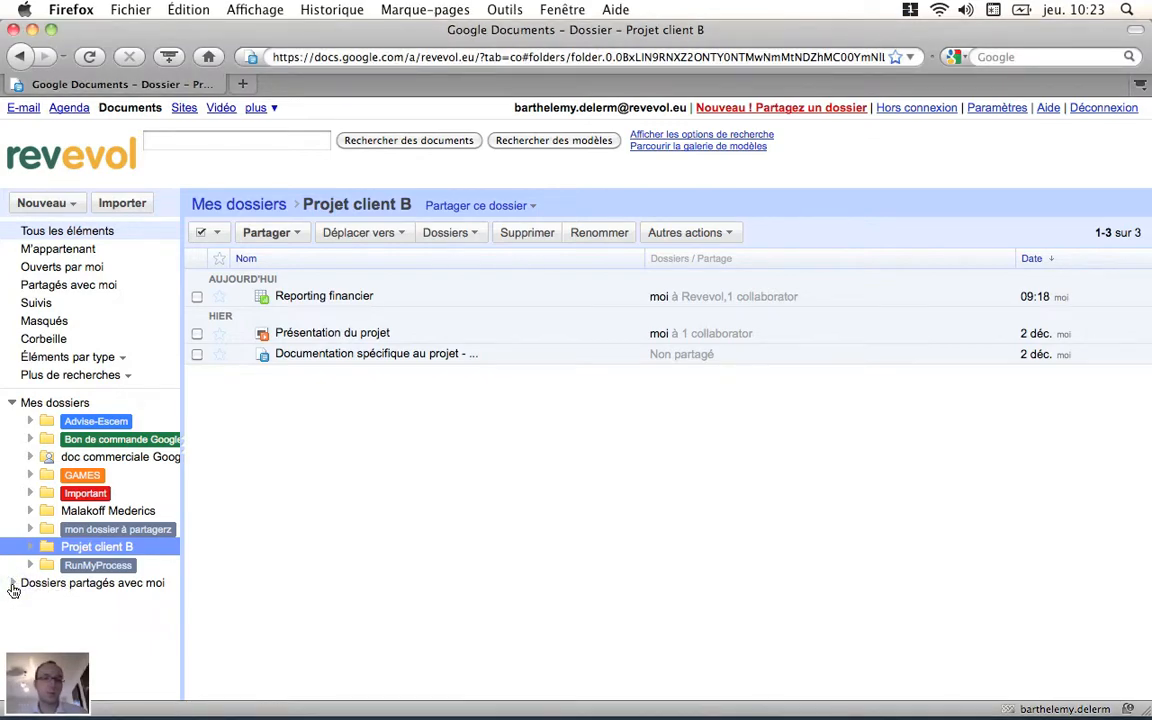
click(13, 589)
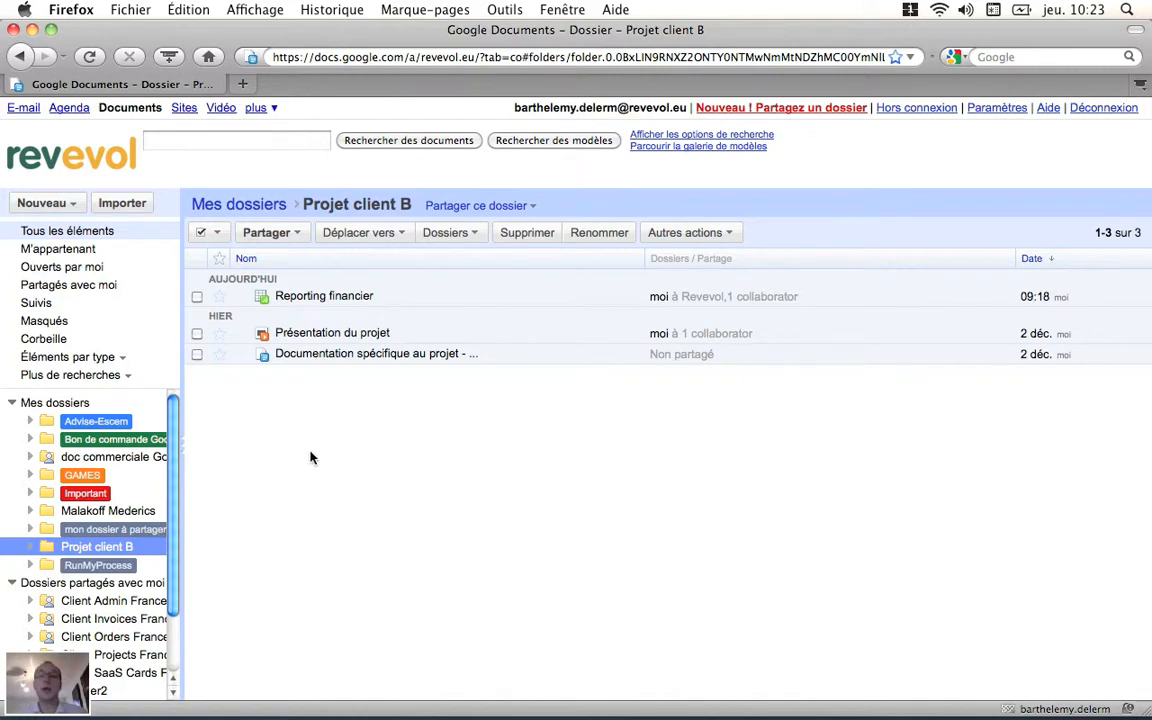
click(75, 208)
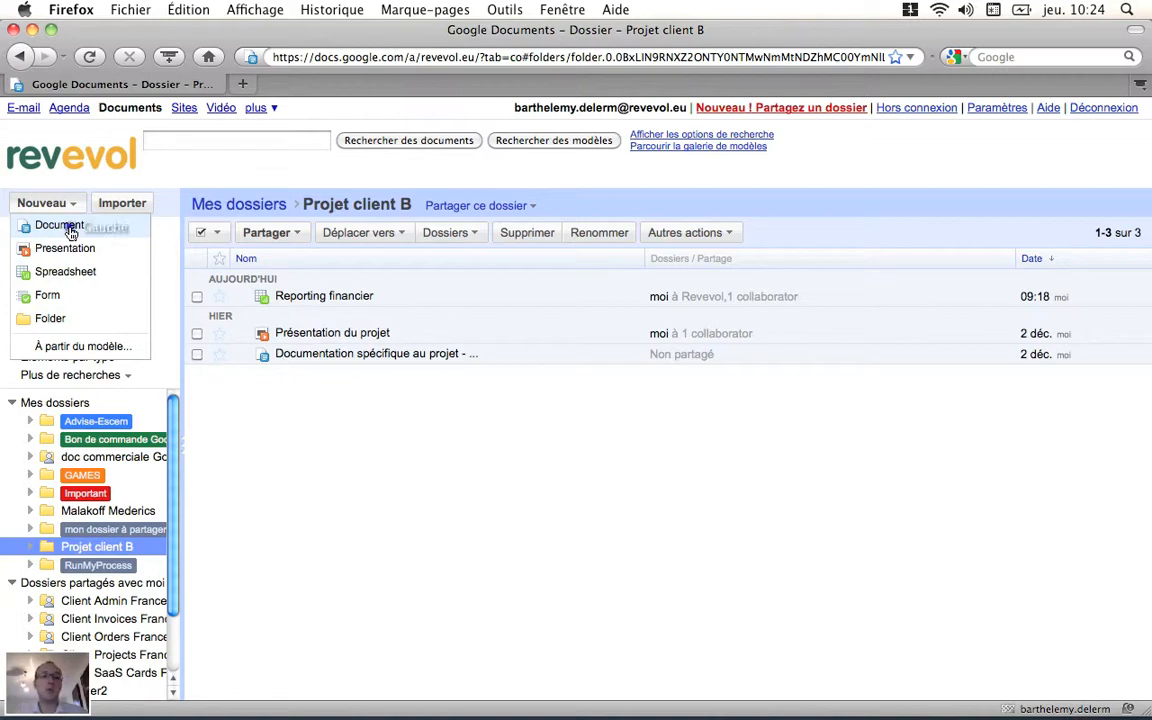
click(71, 228)
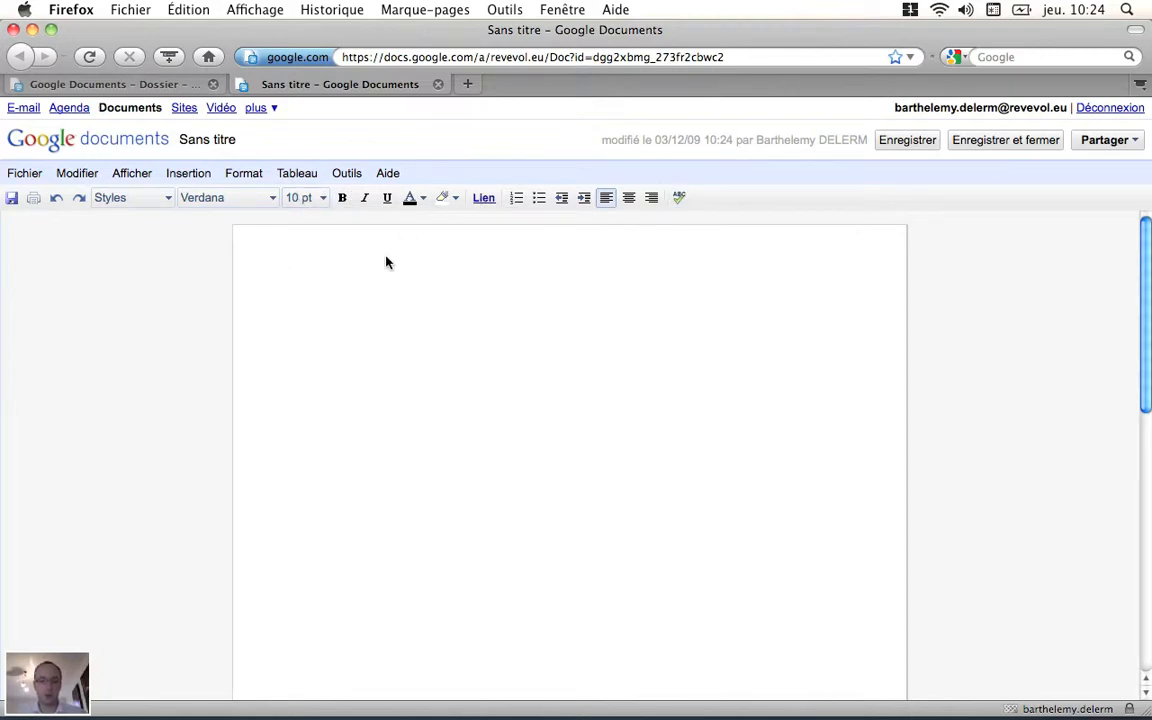
Step: Write the title line "Projet pour l'entreprise BDC" at the start of the document
text(Entreprise)
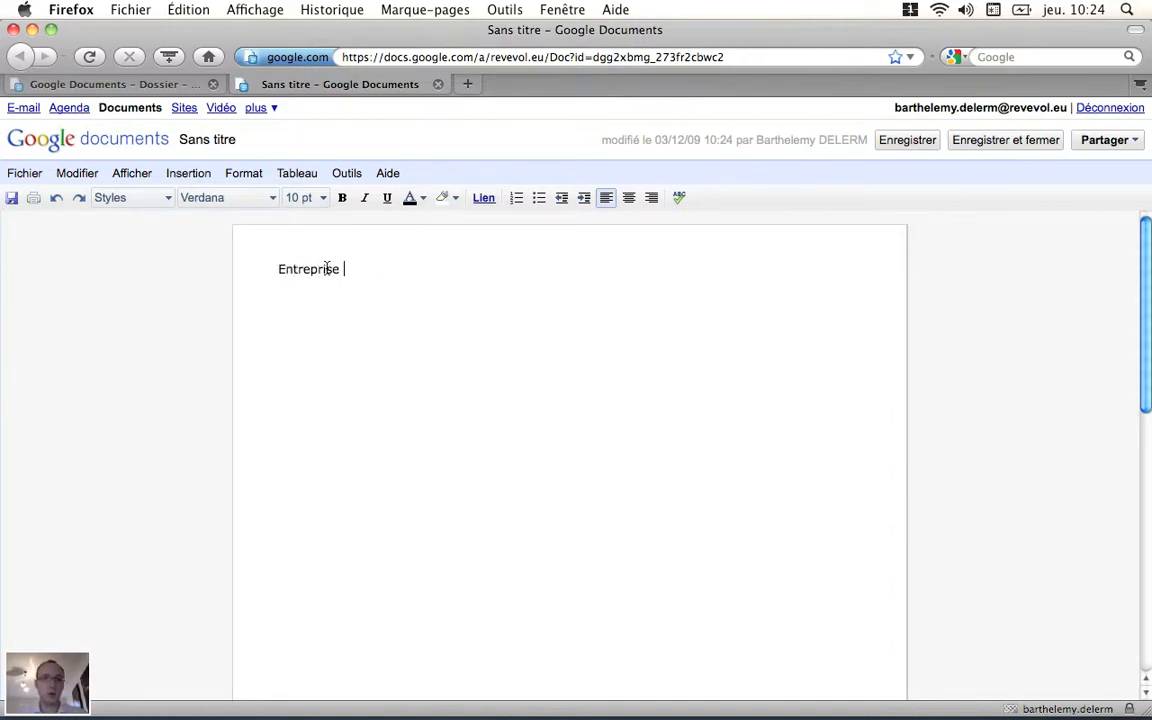
click(285, 270)
key(BackSpace)
text(Projet )
text(pour l'e)
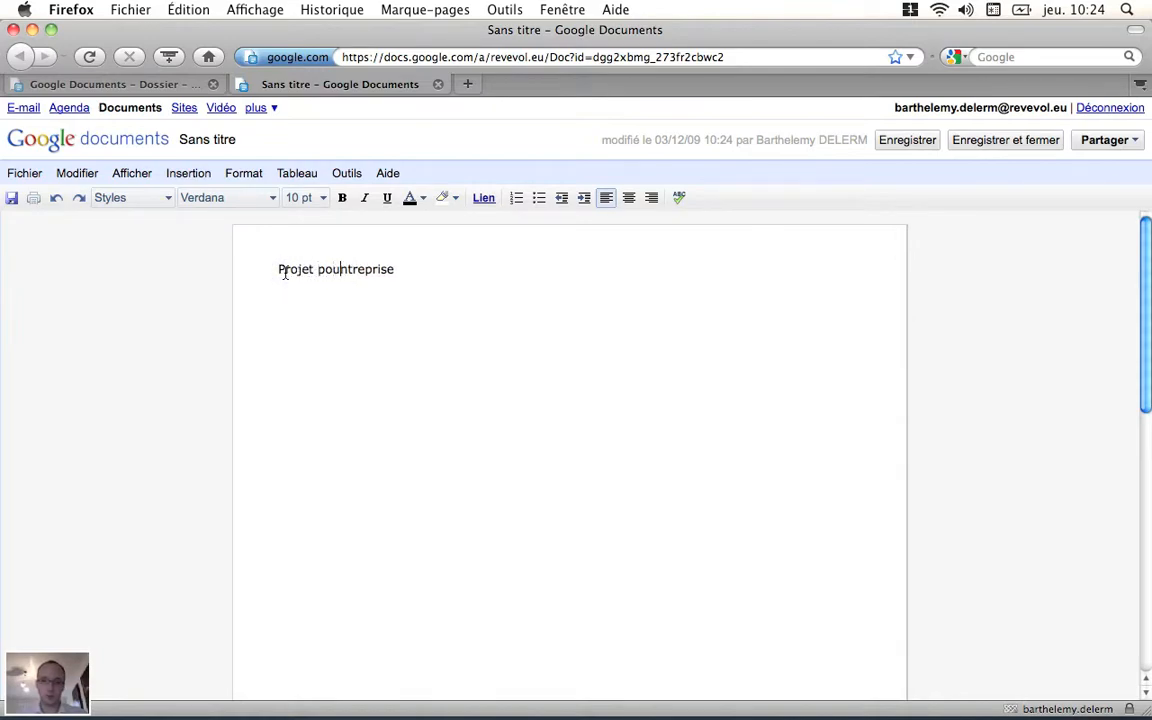
click(442, 271)
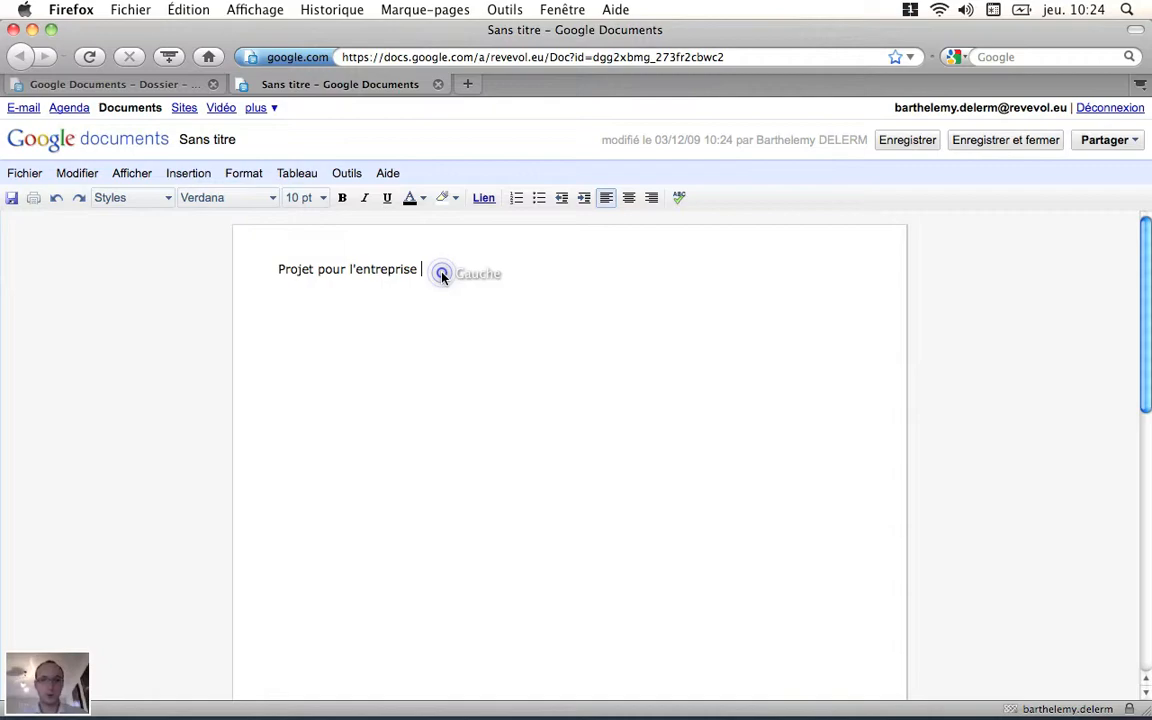
text(BDC)
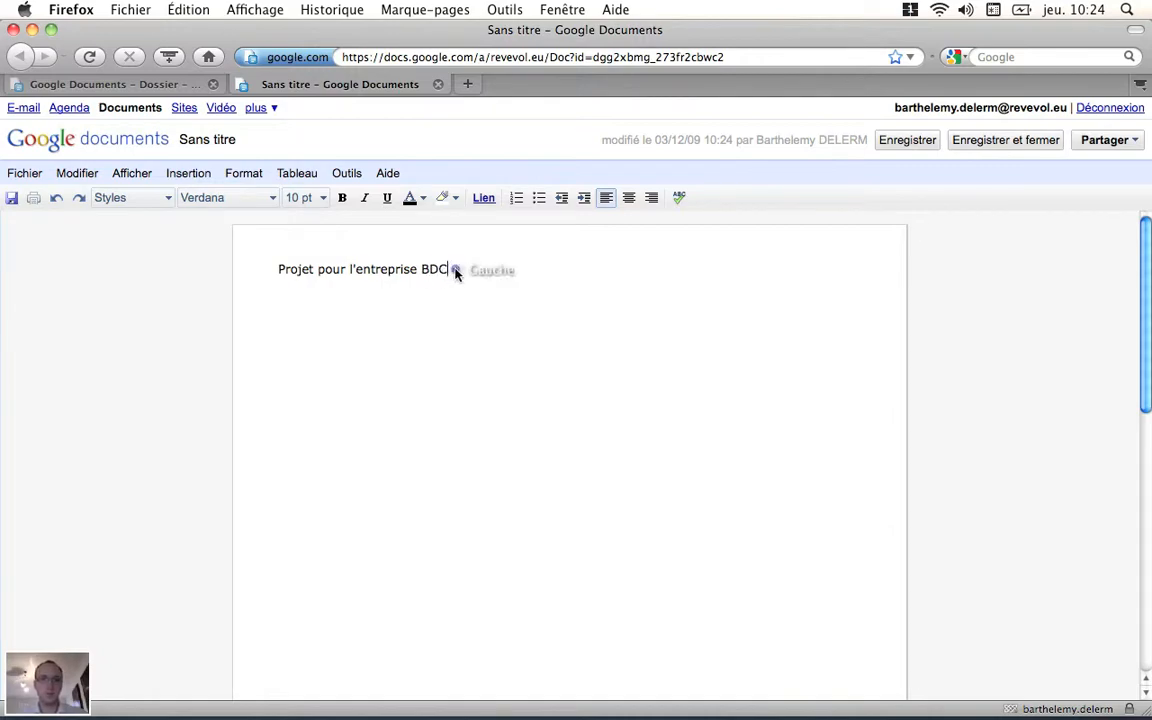
Step: Centre the title line, make it bold and start a new line below it
triple_click(450, 268)
click(629, 198)
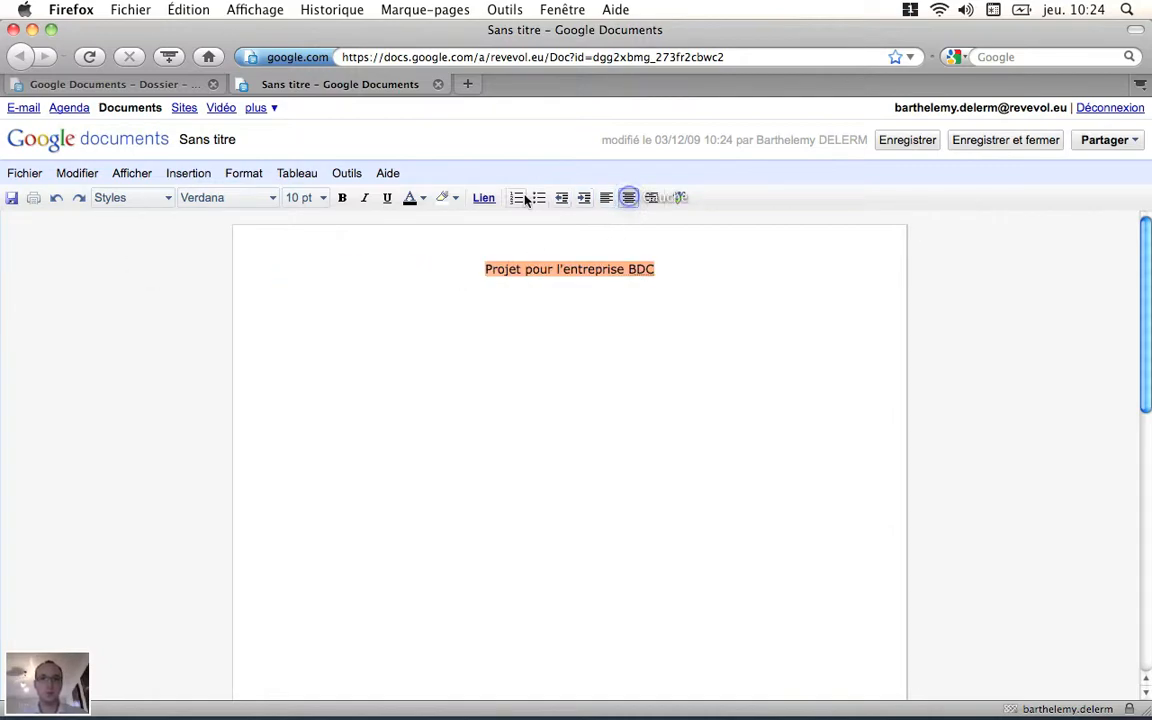
click(342, 198)
click(569, 333)
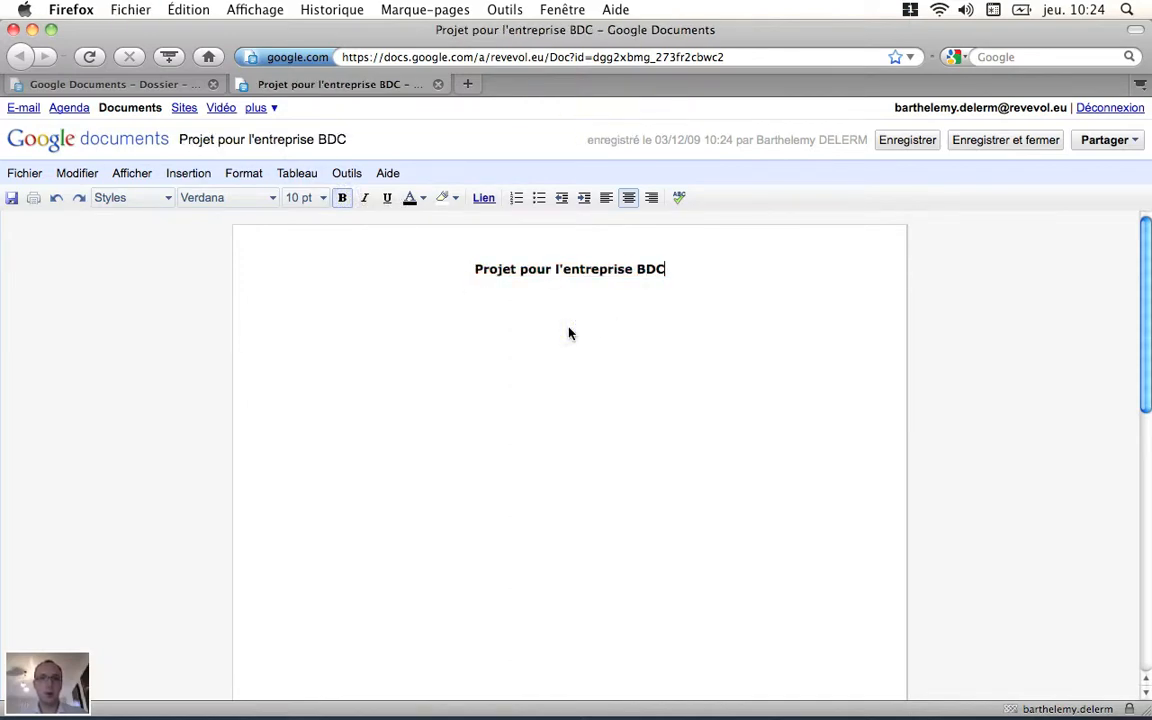
key(Return)
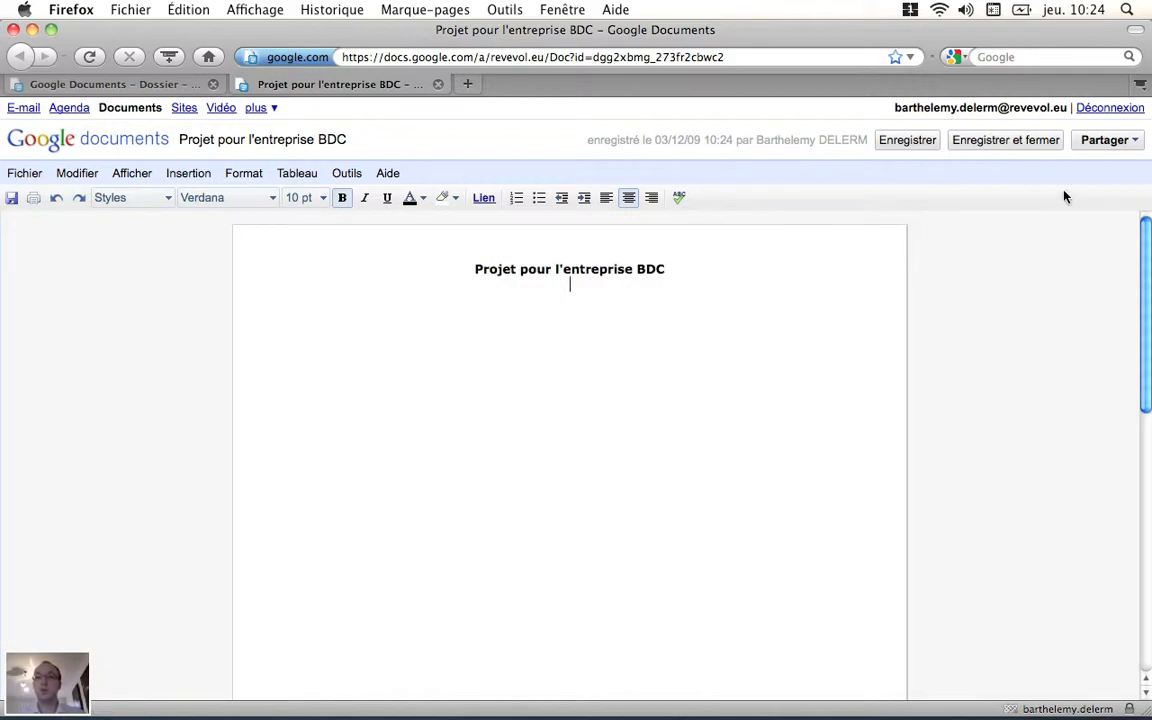
Step: Begin inviting users to the document and add the accounting contact as an invitee with modification rights
click(1104, 141)
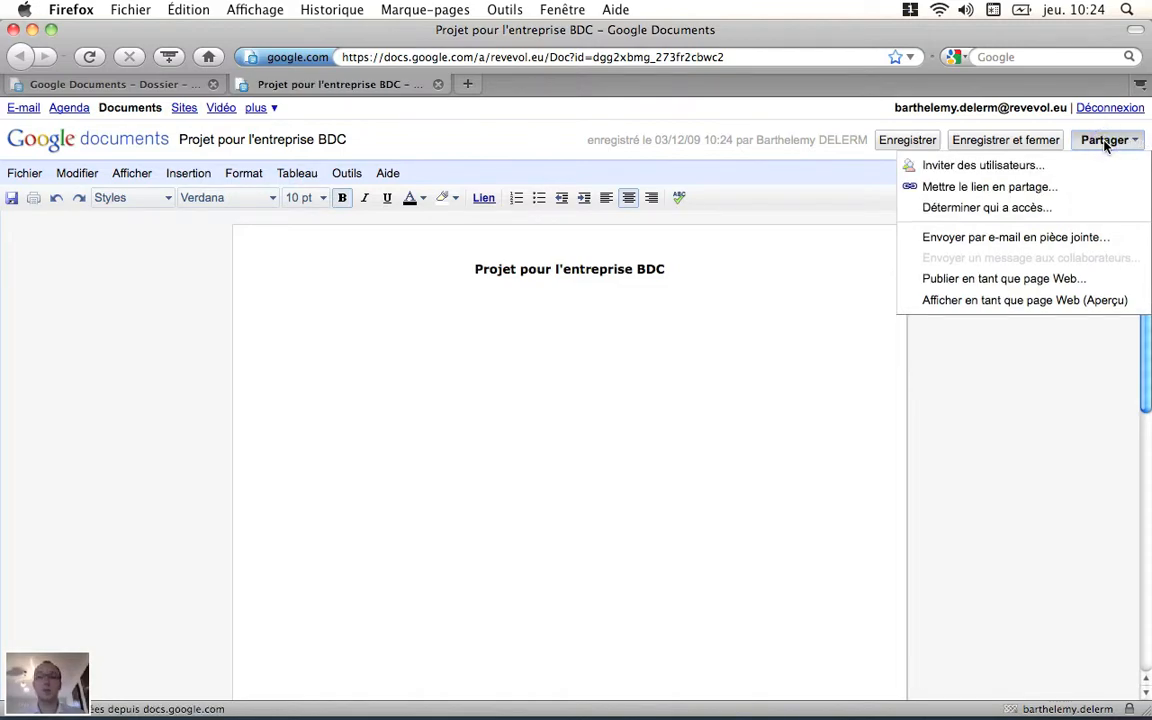
click(1043, 168)
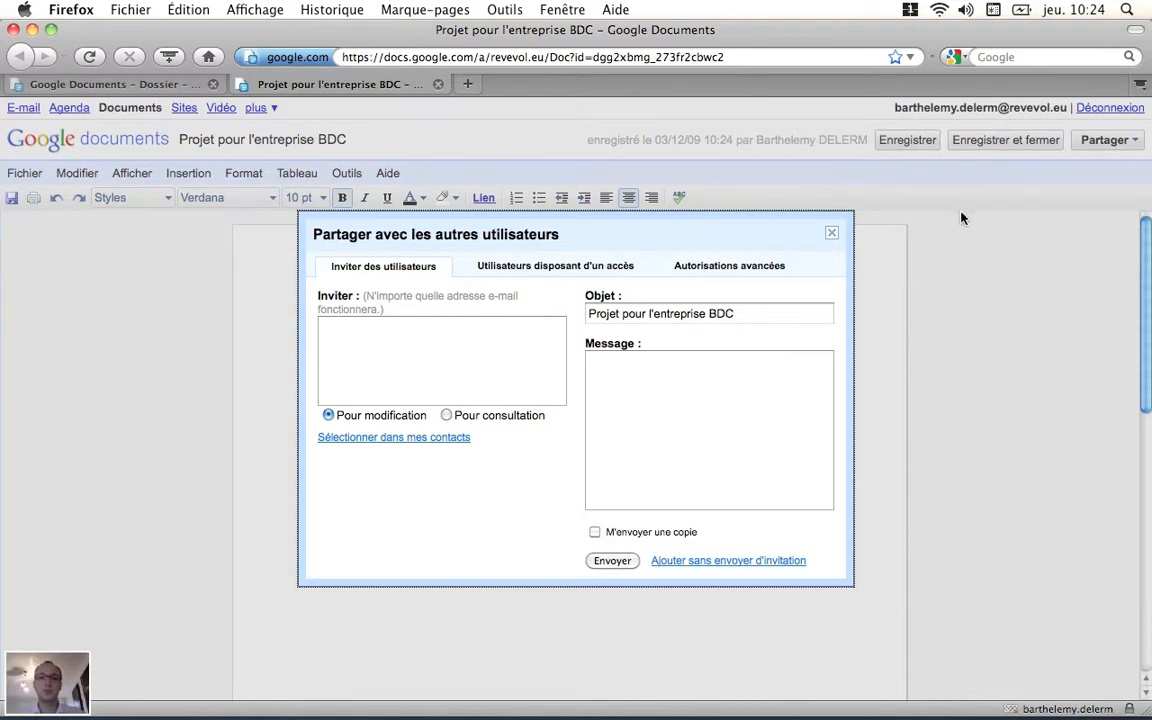
click(486, 339)
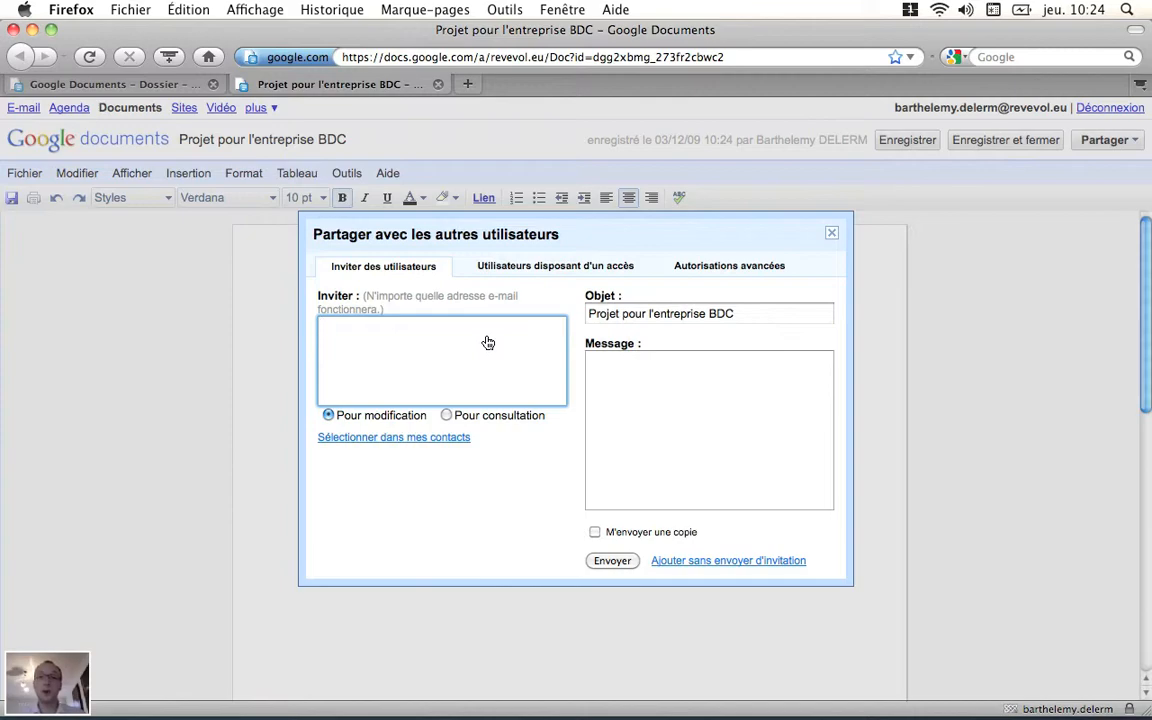
text(acc)
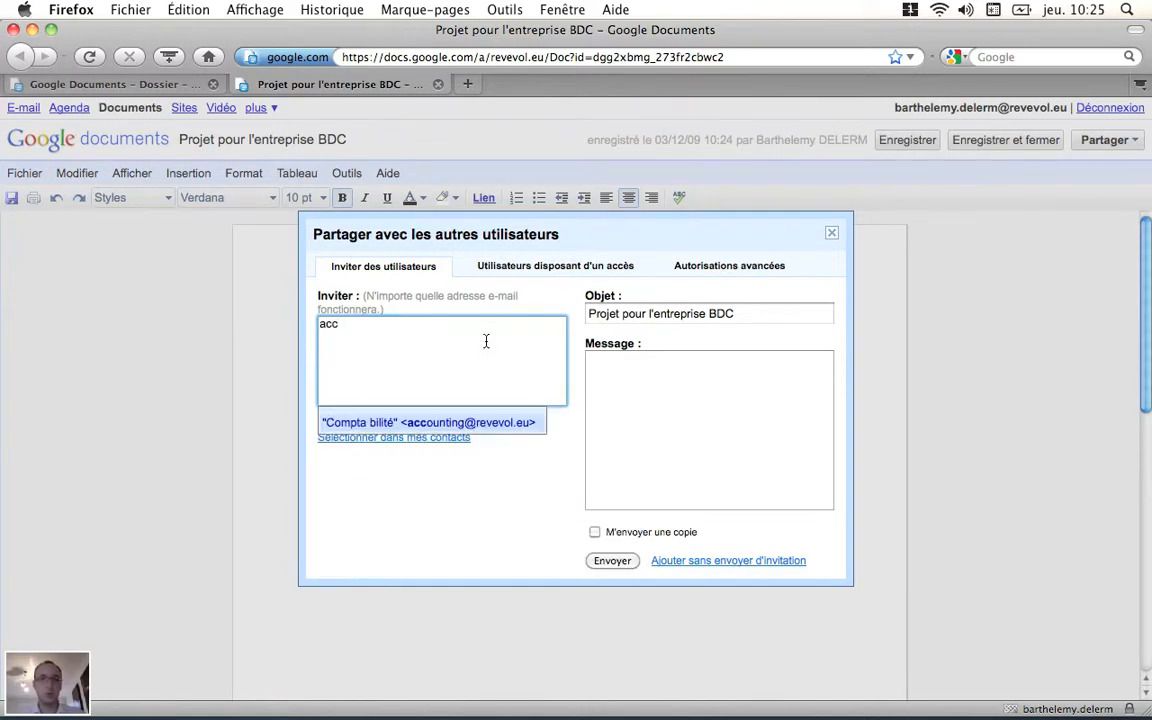
click(490, 424)
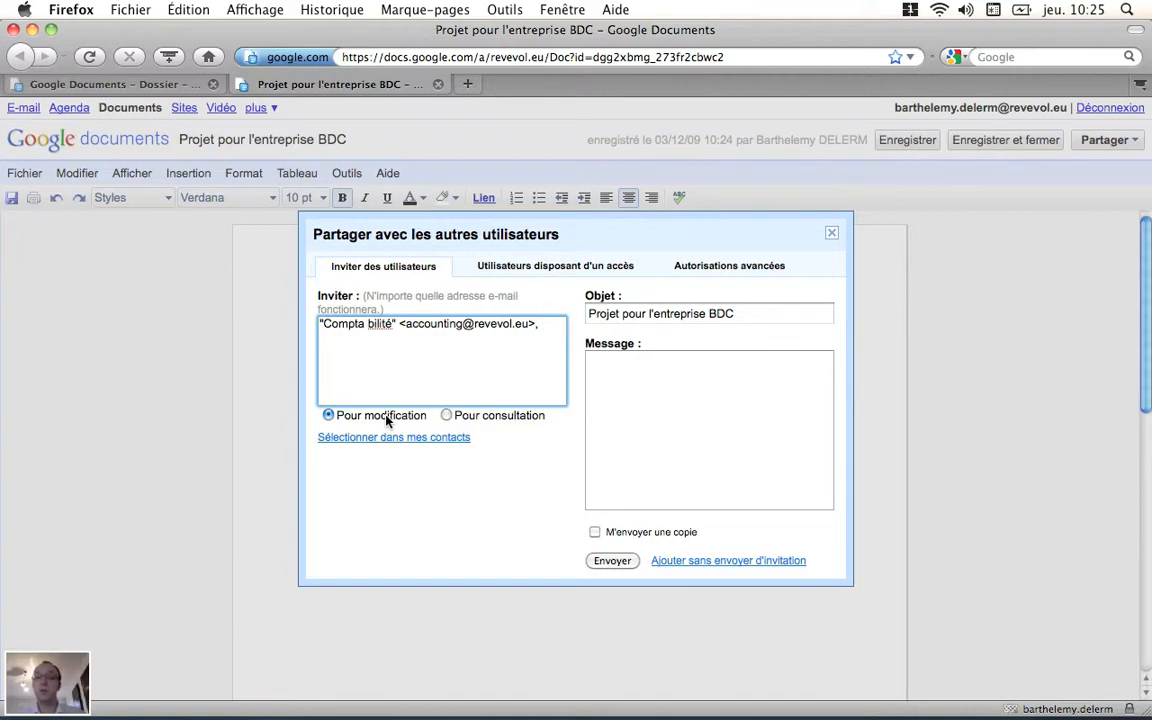
Step: Write "Bonjour," and, after a blank line, "voici le projet pour BDC" in the invitation message
click(625, 314)
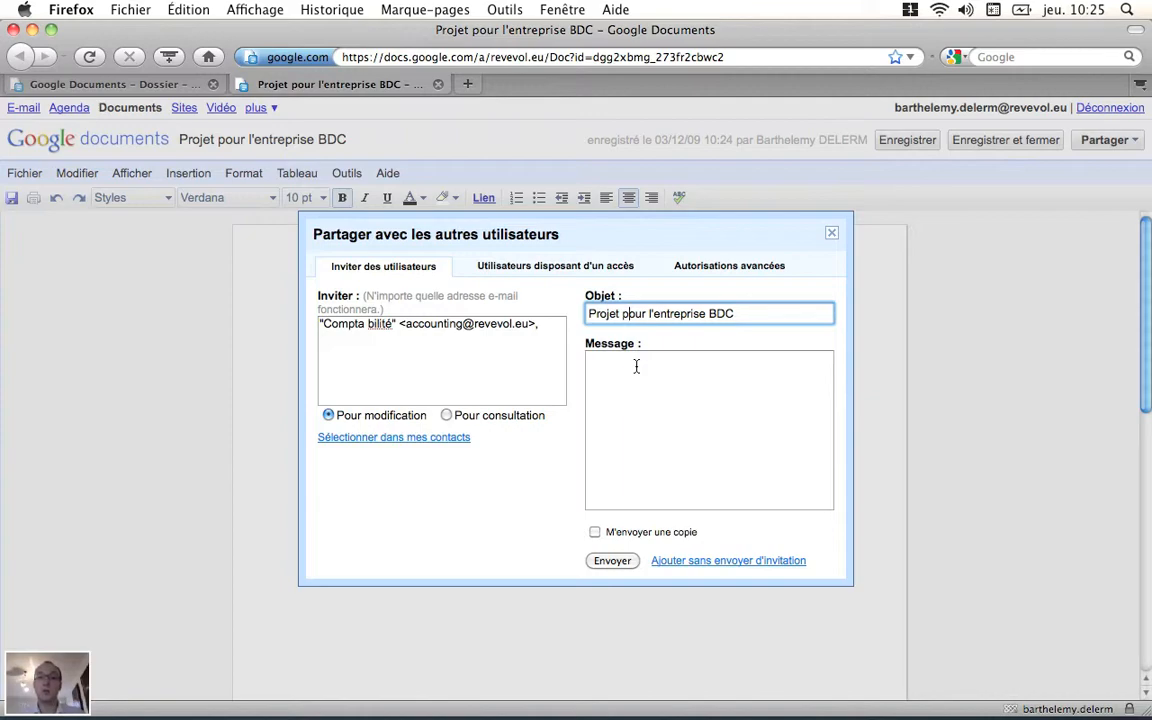
click(636, 366)
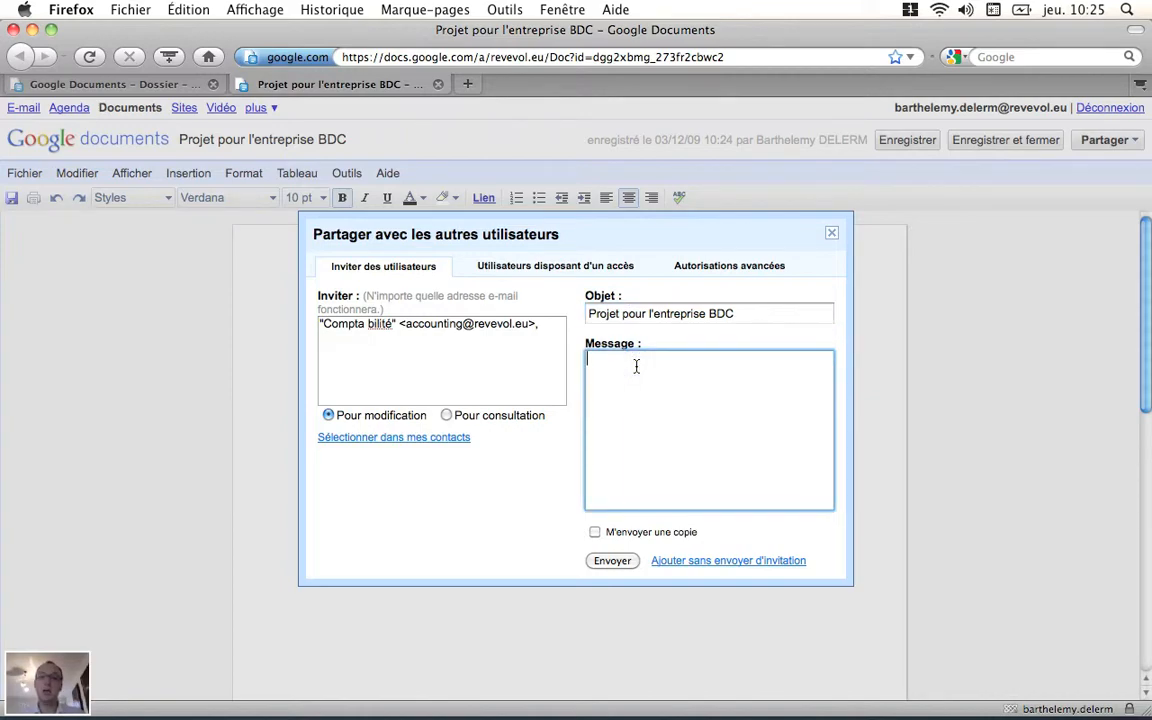
text(Bonjour,)
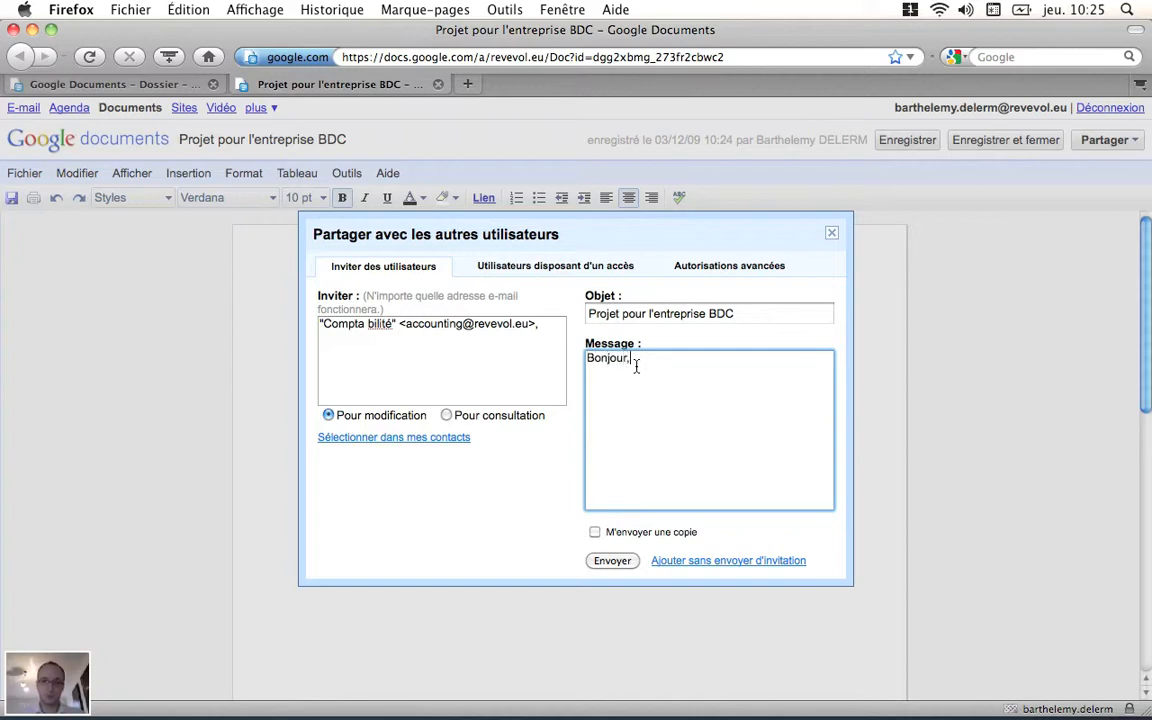
key(Return)
key(Return)
text(voici le projet pour BDC)
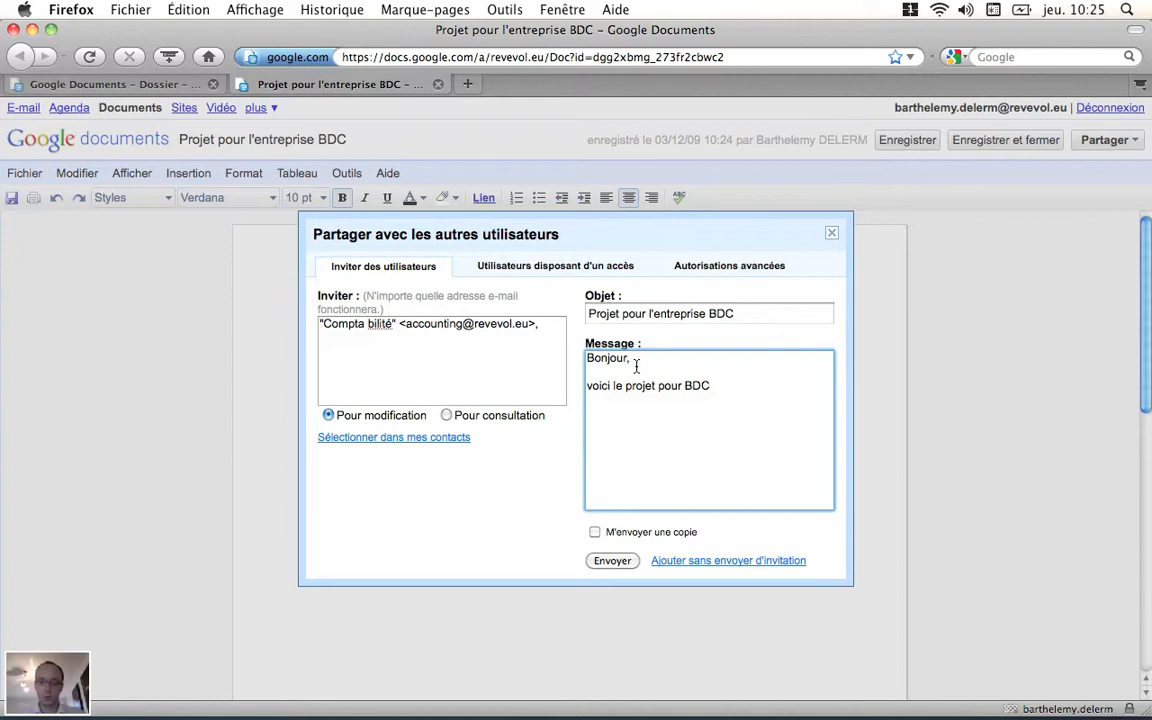
text(,)
Step: Finish the message sentence with a full stop, add the closing "Bien cordialement," and send the invitation
key(BackSpace)
text(.)
key(Return)
key(Return)
text(Bien c)
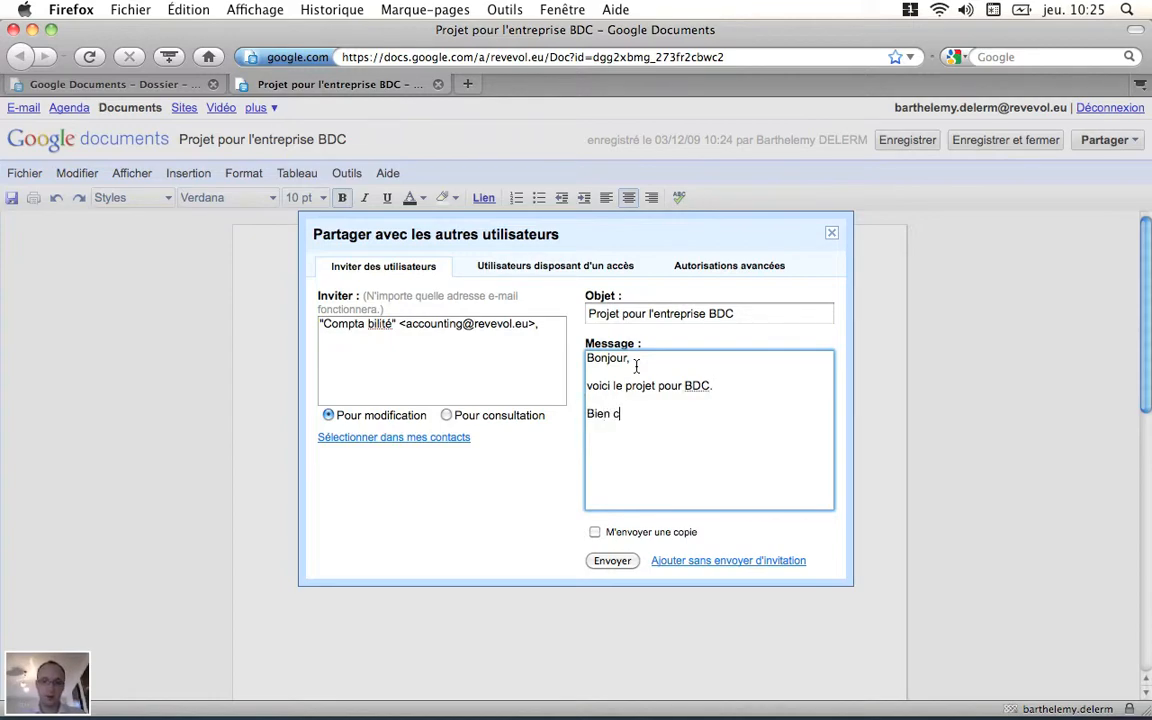
text(ordialement,)
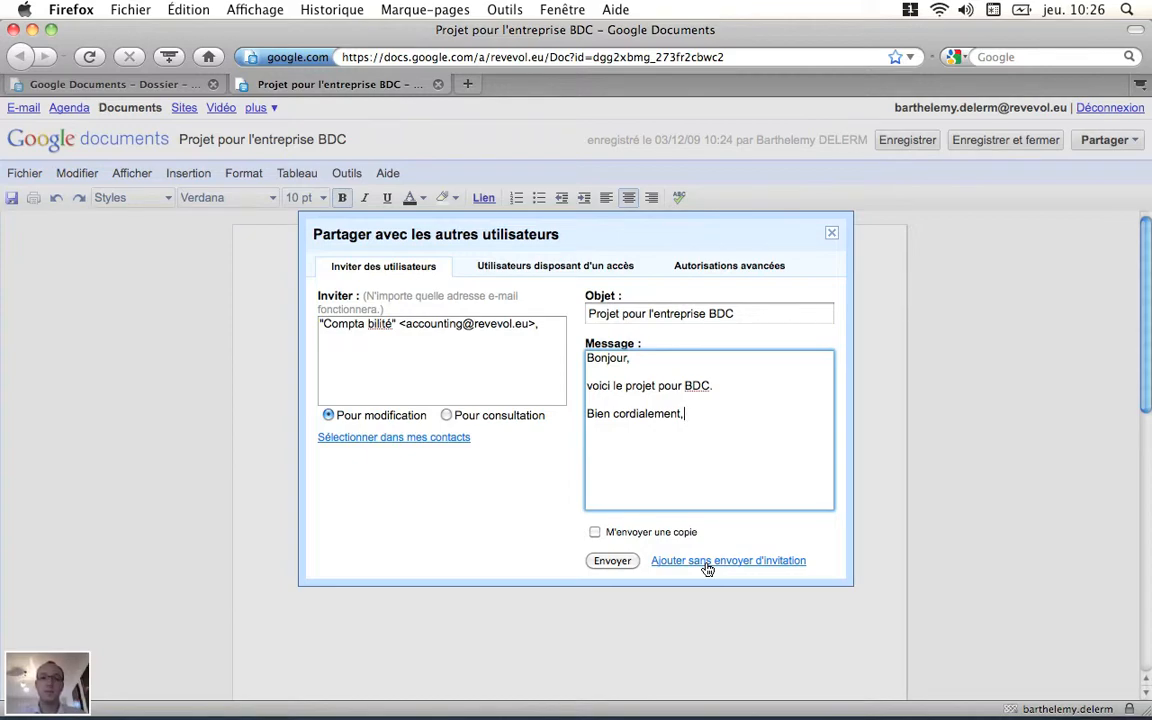
click(611, 561)
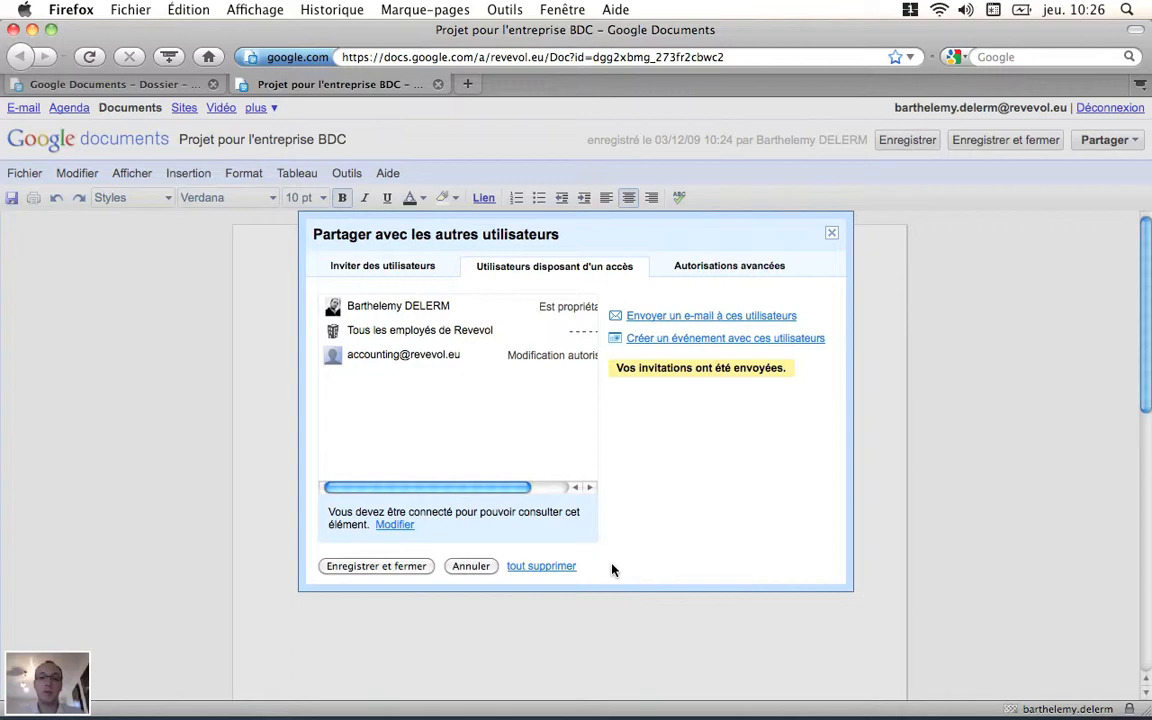
Step: Check the access rights of the invited users, save the sharing settings, and save and close the document
drag(441, 485, 458, 486)
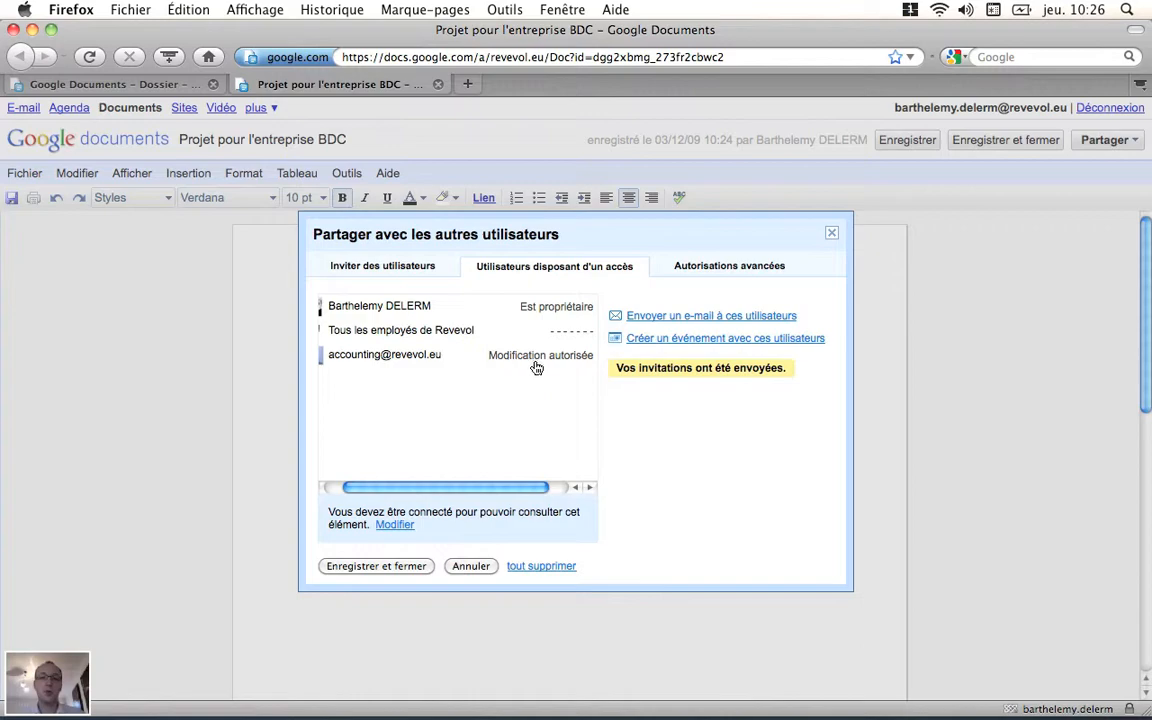
click(388, 567)
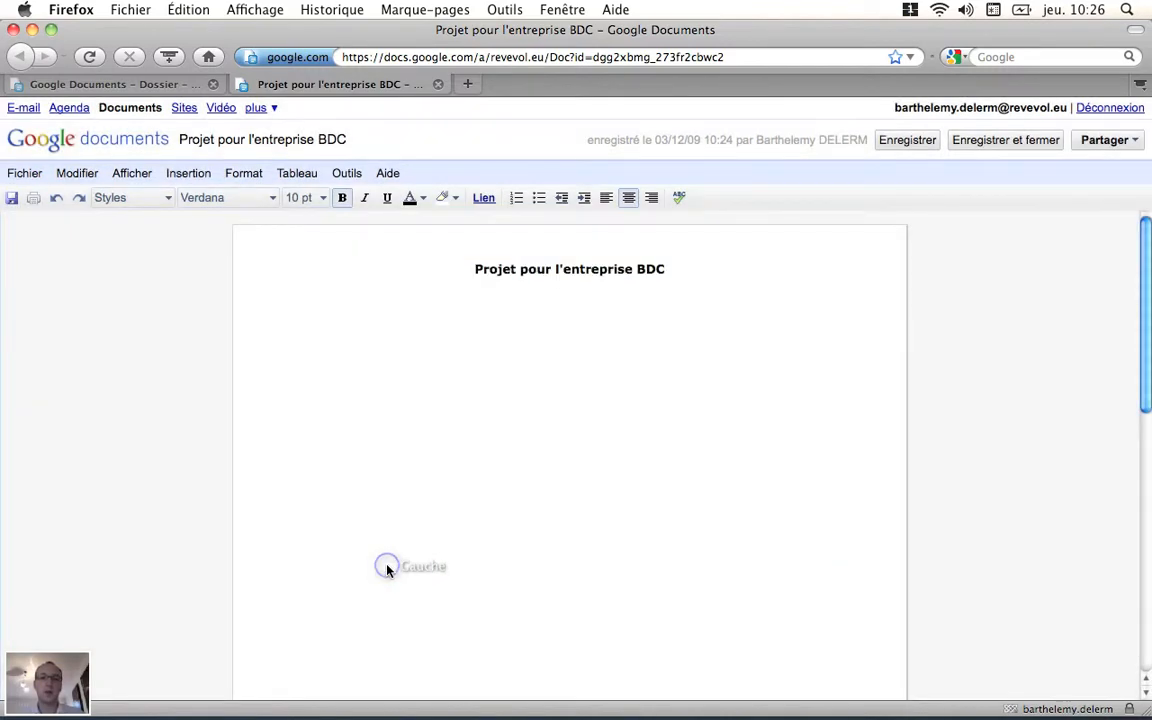
click(610, 318)
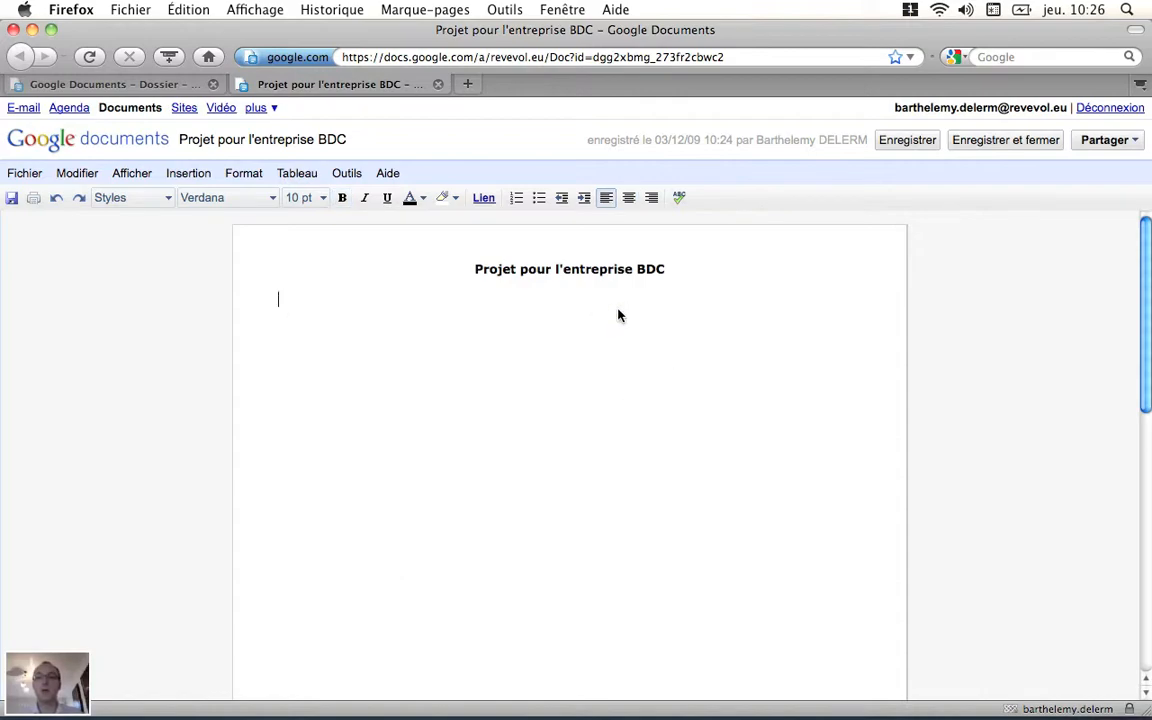
click(995, 142)
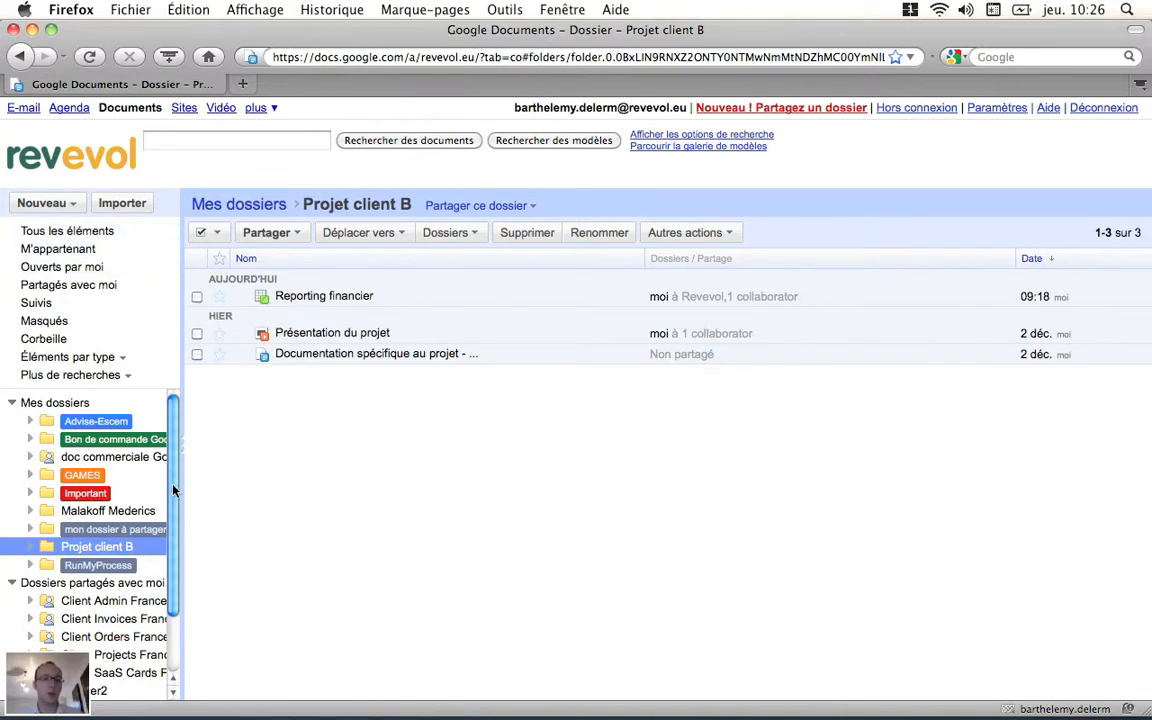
Step: View the Reporting financier spreadsheet from the Projet client B folder, then save and close it
mouse_move(172, 490)
mouse_down()
mouse_move(172, 503)
mouse_move(174, 478)
mouse_up()
click(337, 304)
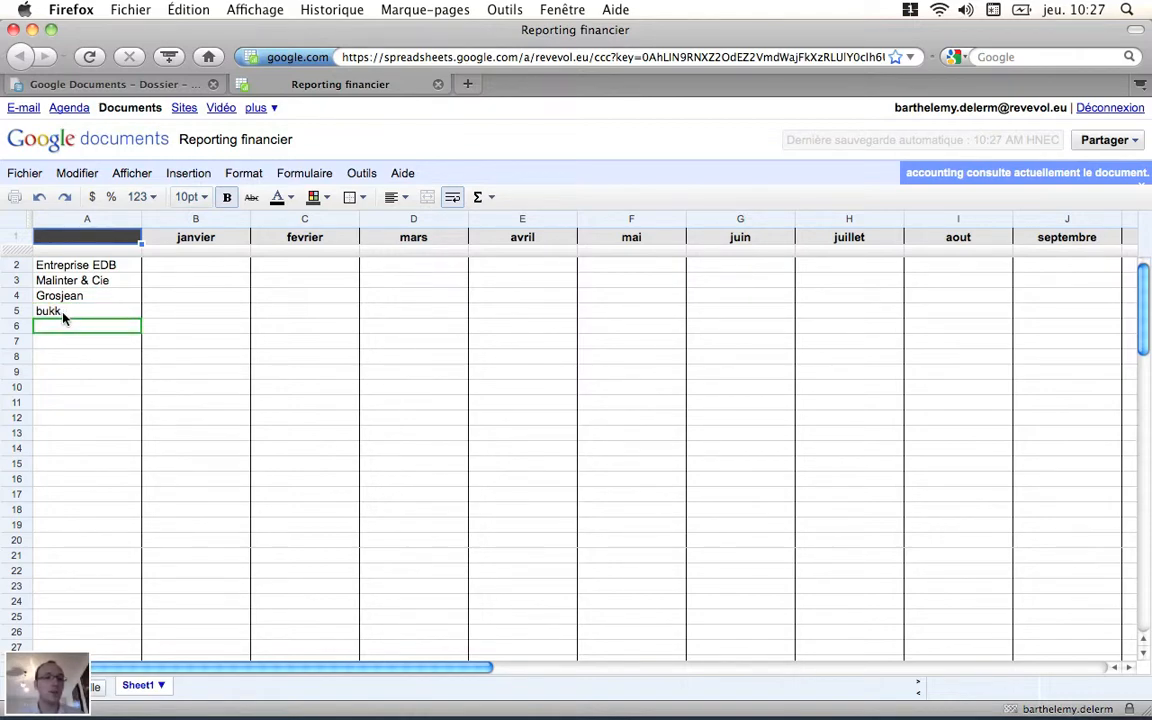
click(178, 264)
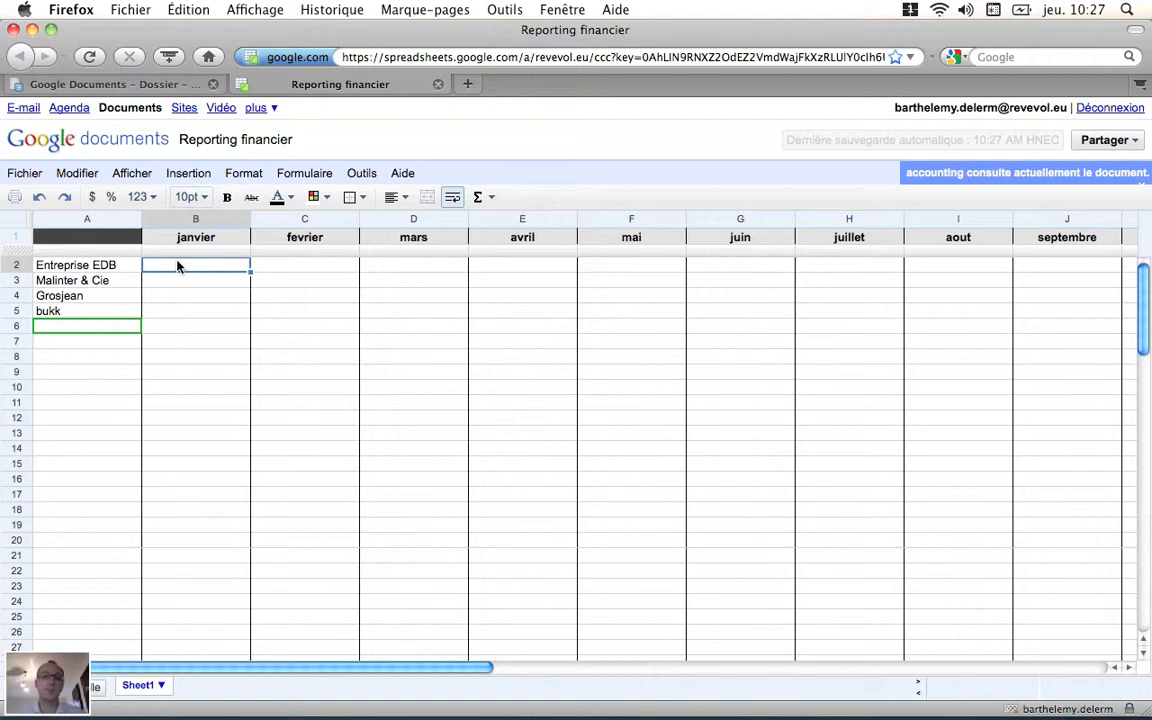
click(25, 176)
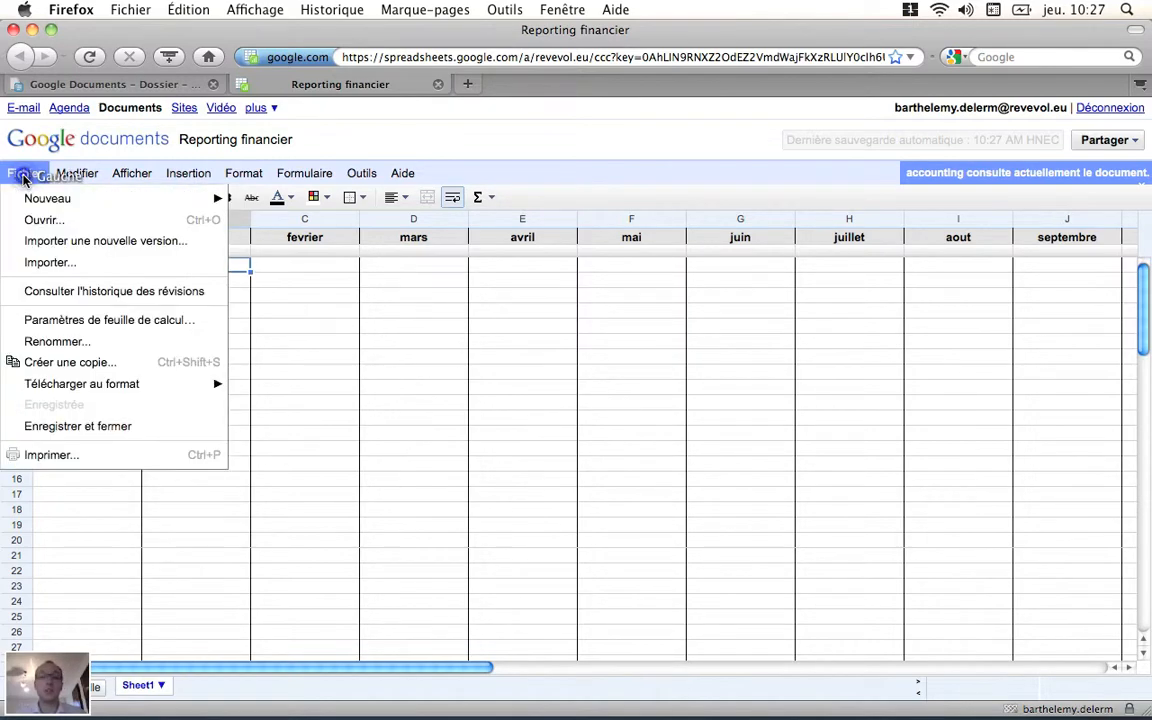
click(75, 428)
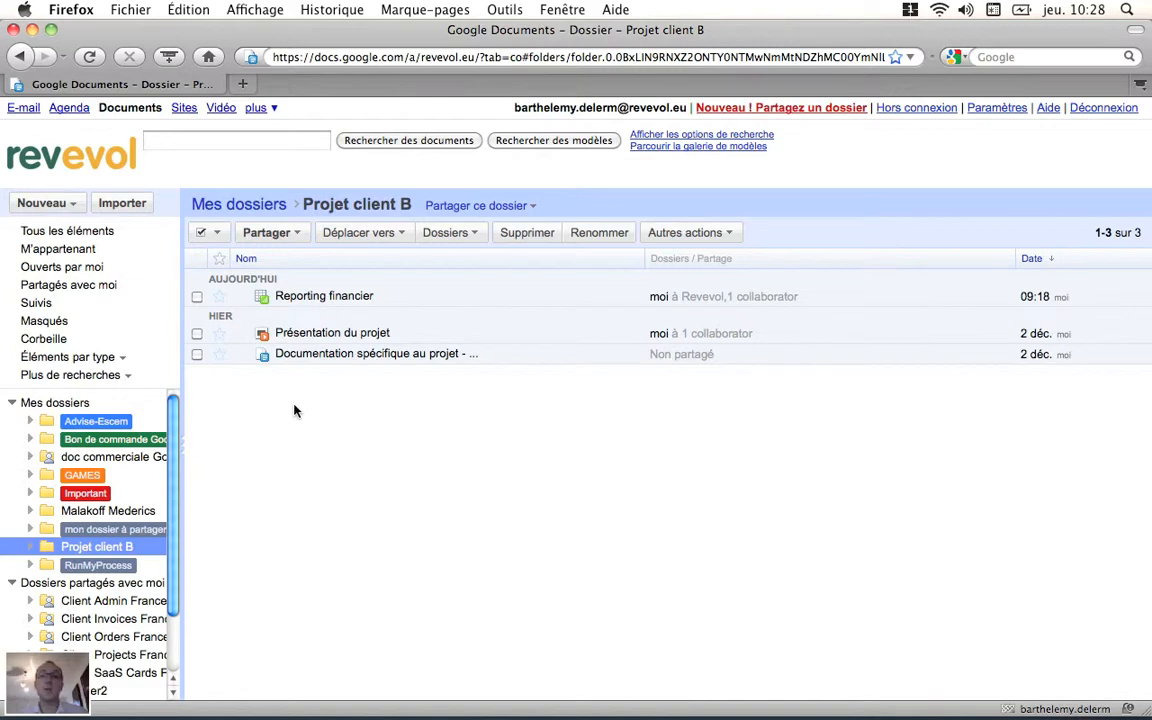
Step: Export the Documentation spécifique au projet document in Microsoft Word format, save the downloaded file, and deselect the document
click(197, 356)
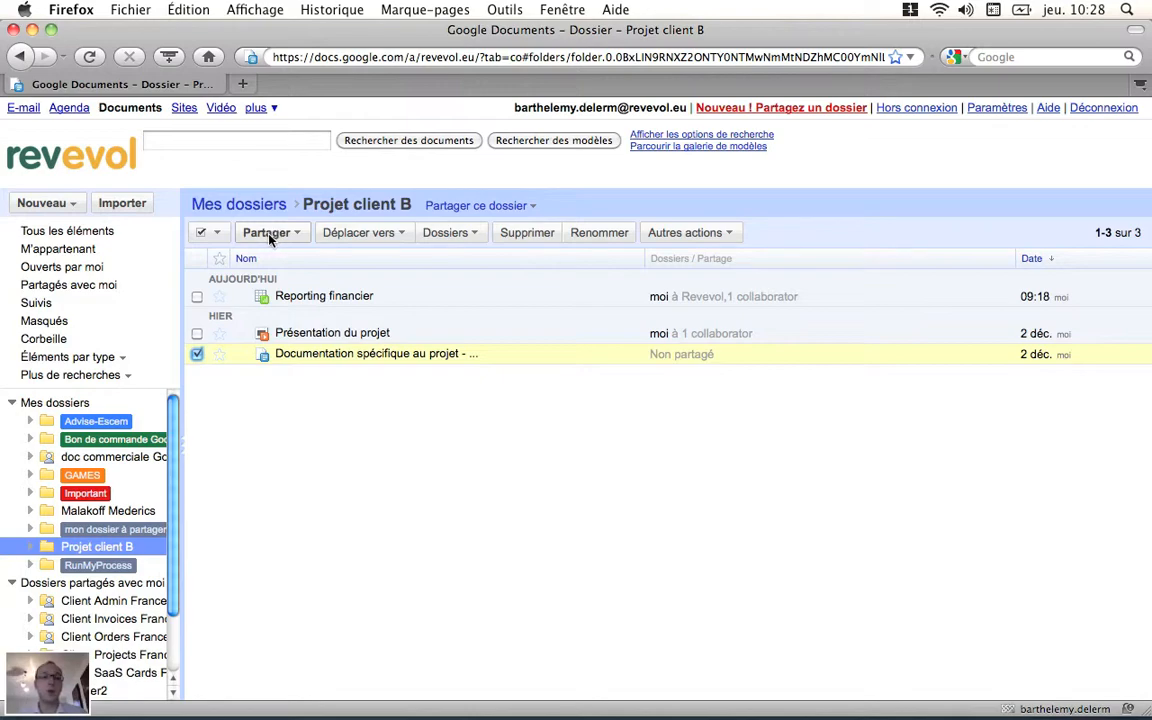
click(377, 232)
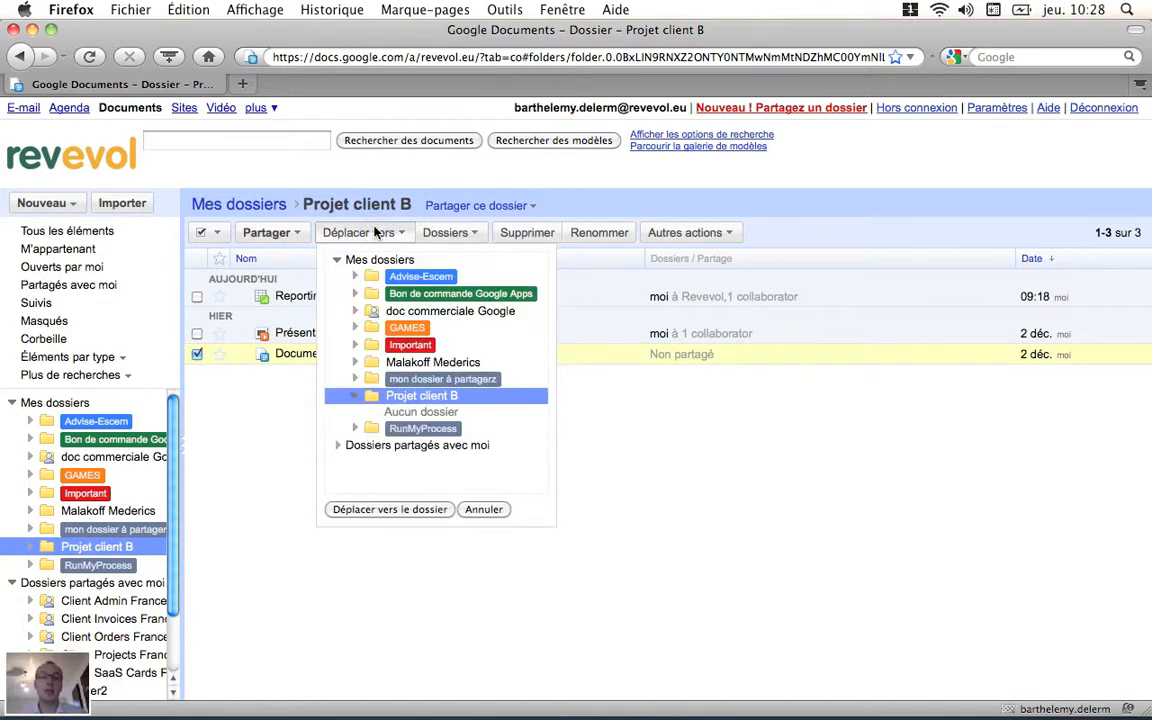
click(377, 232)
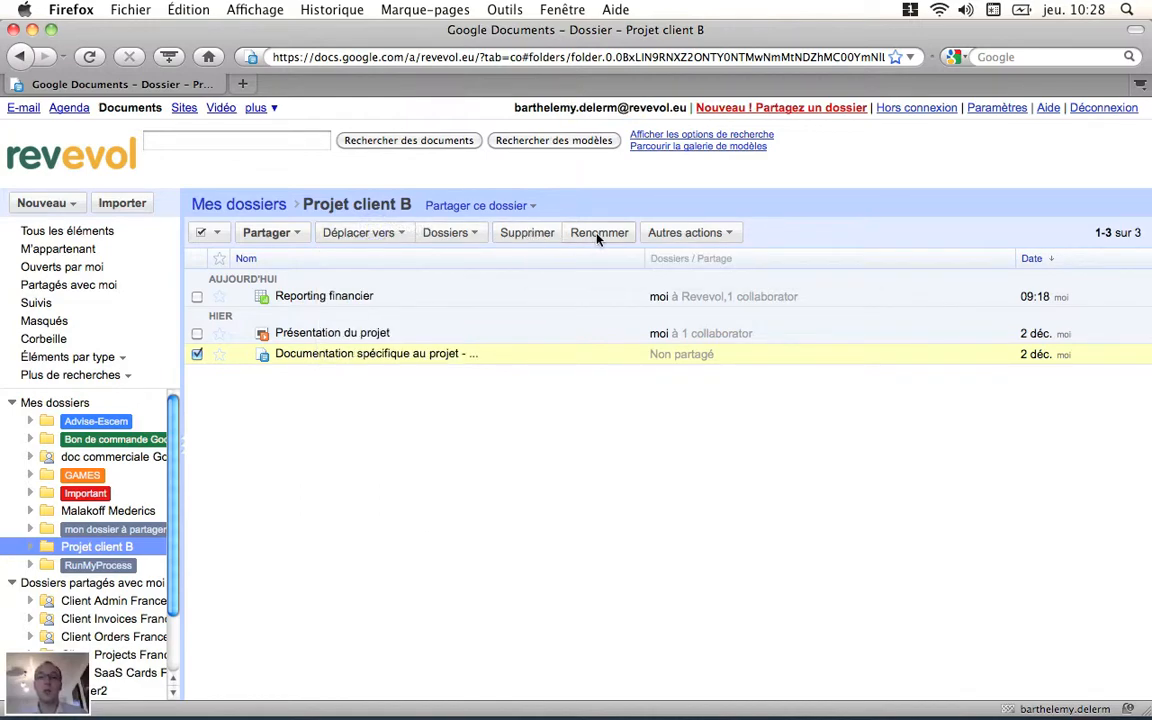
click(690, 232)
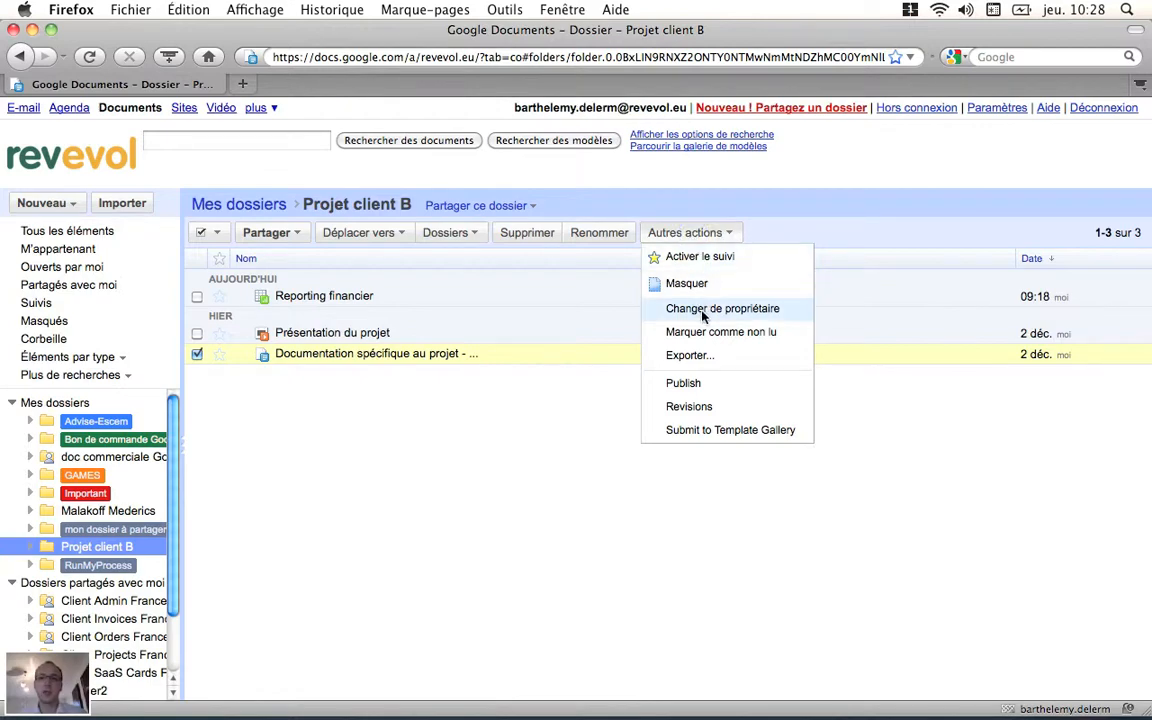
click(699, 362)
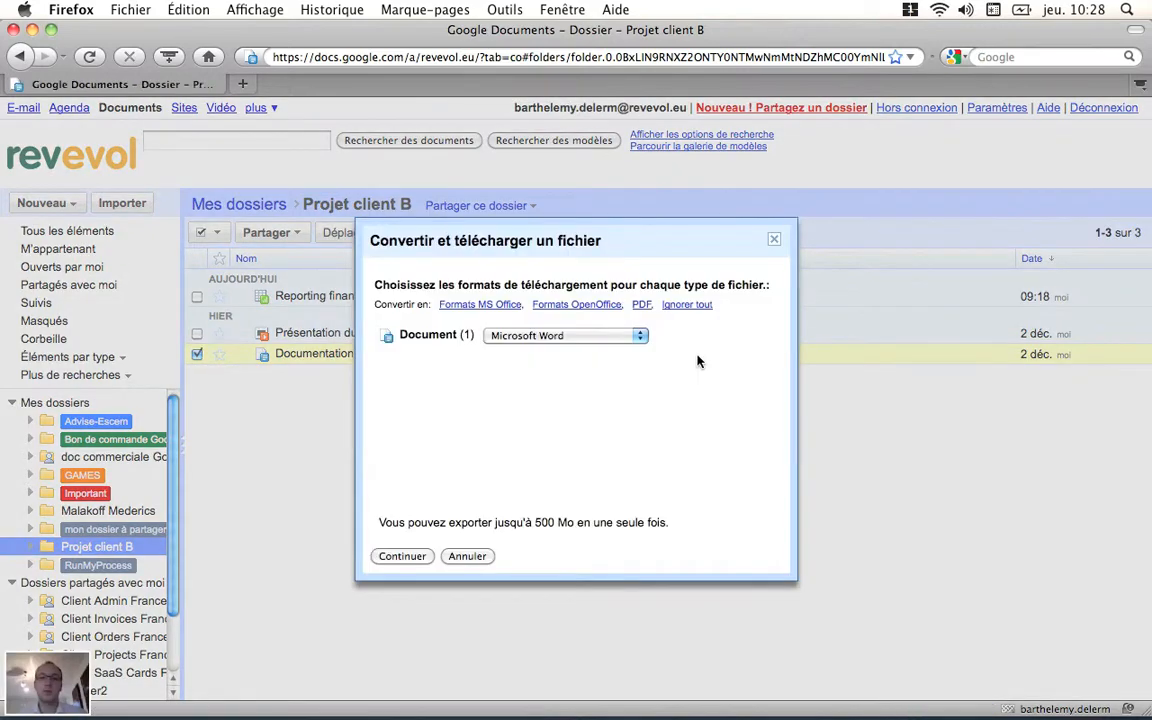
click(622, 343)
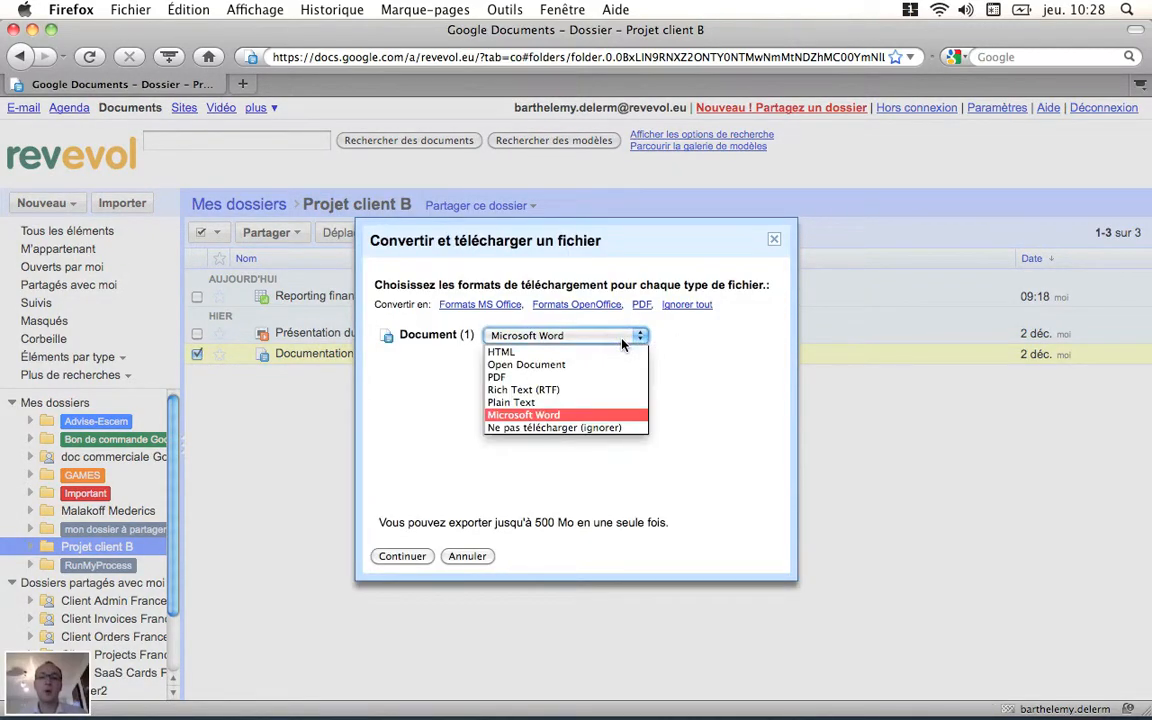
click(562, 417)
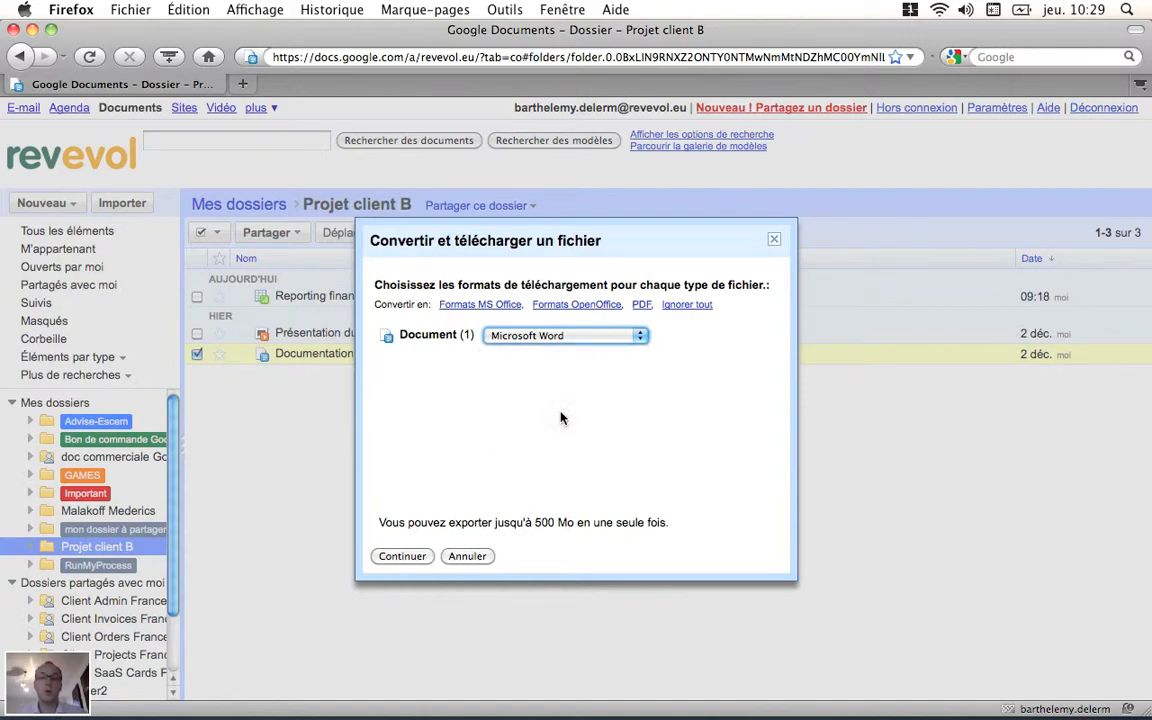
click(401, 556)
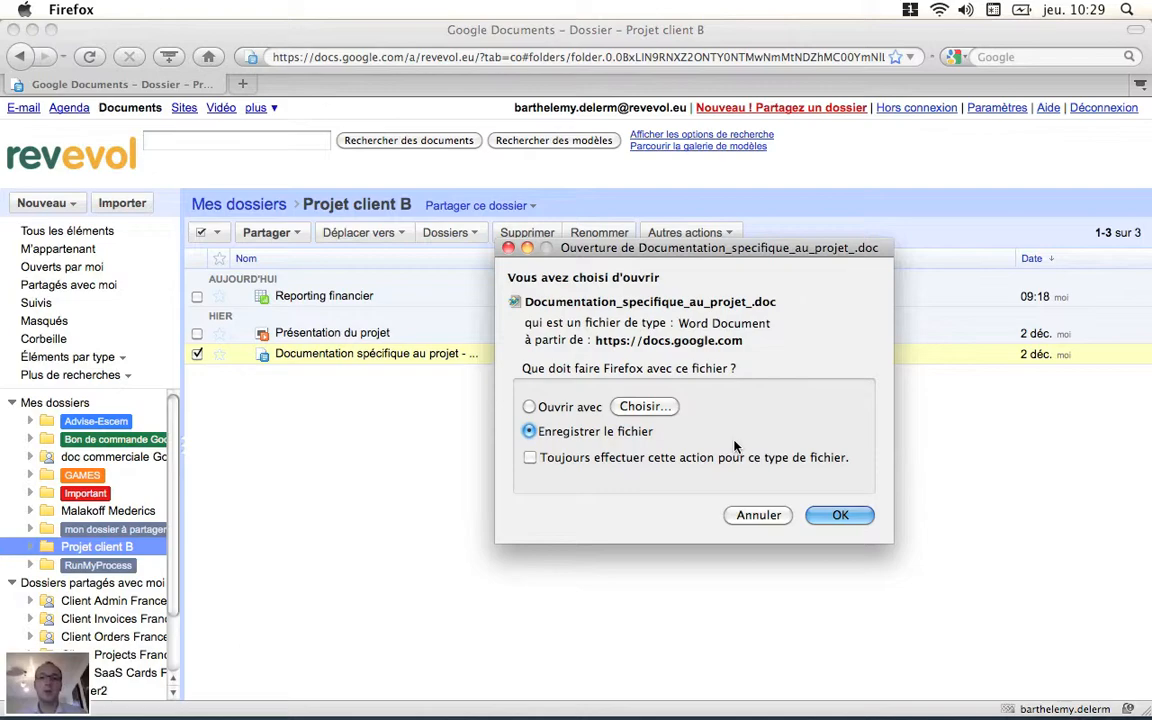
click(839, 516)
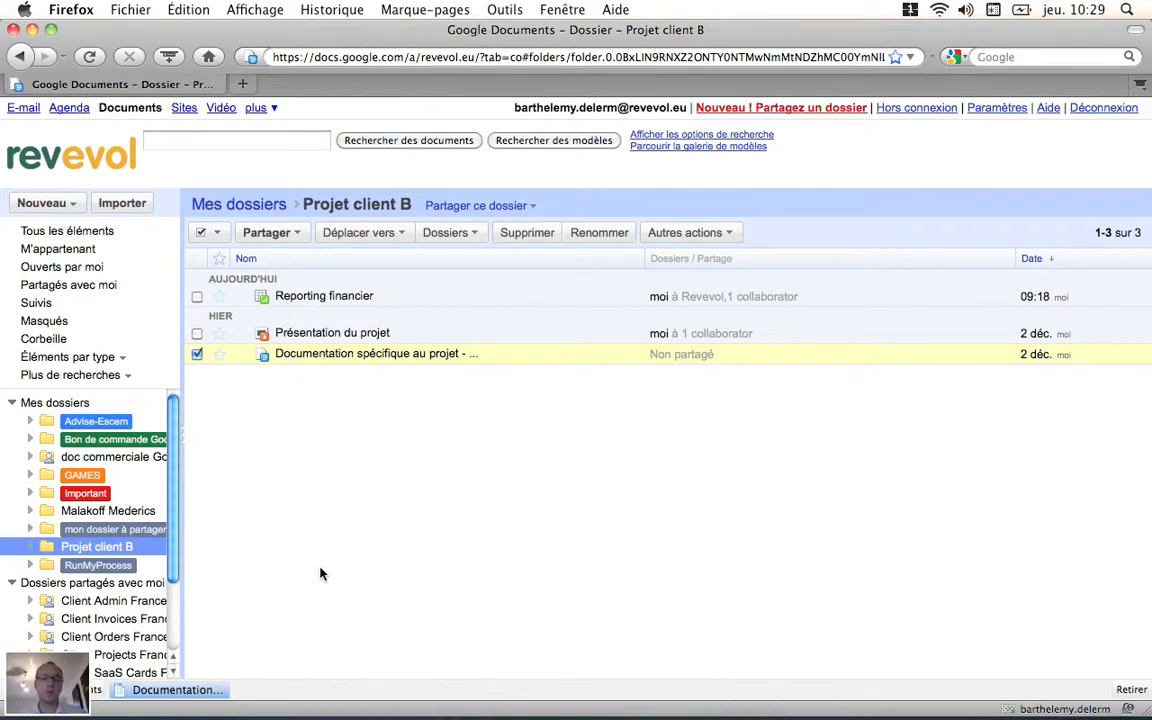
click(197, 354)
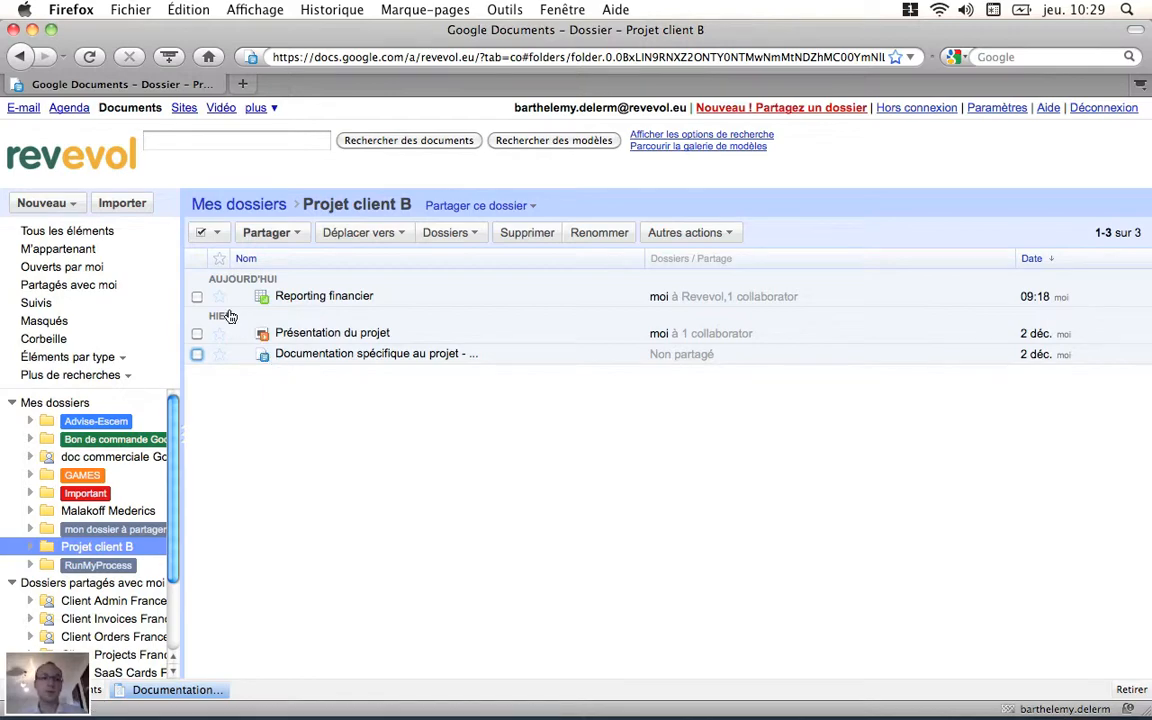
Step: Start a file import and choose Modules_de_formation.doc from the Bureau folder as the file to upload
click(135, 208)
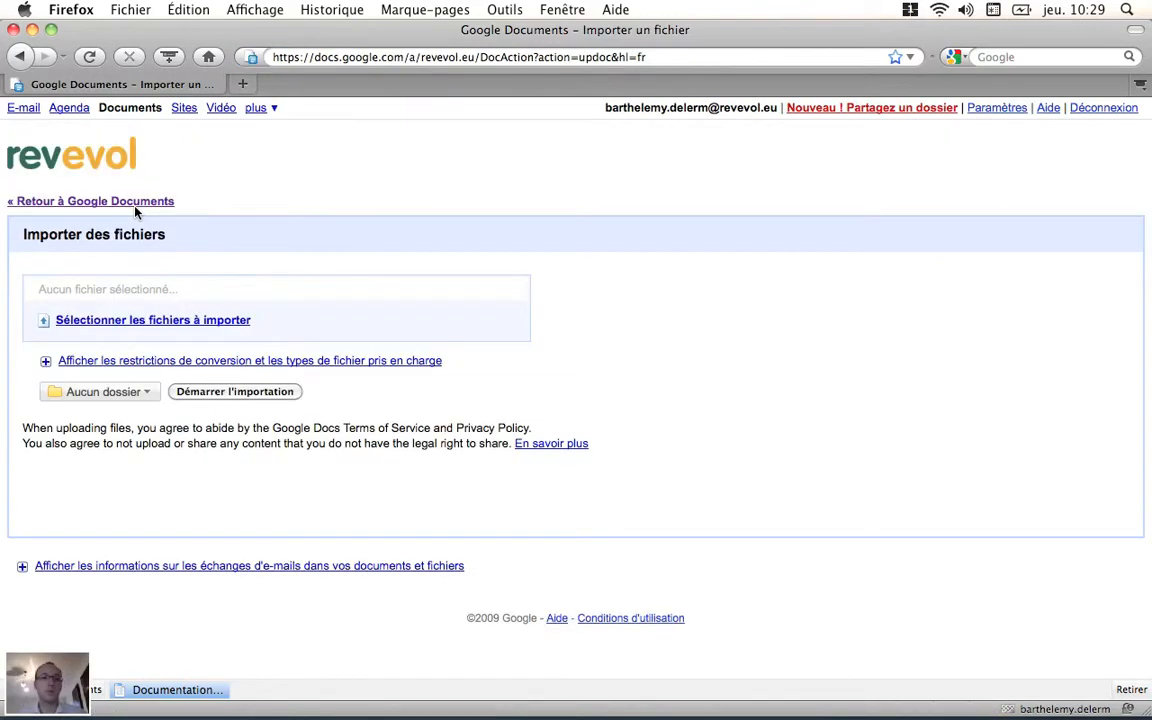
click(157, 321)
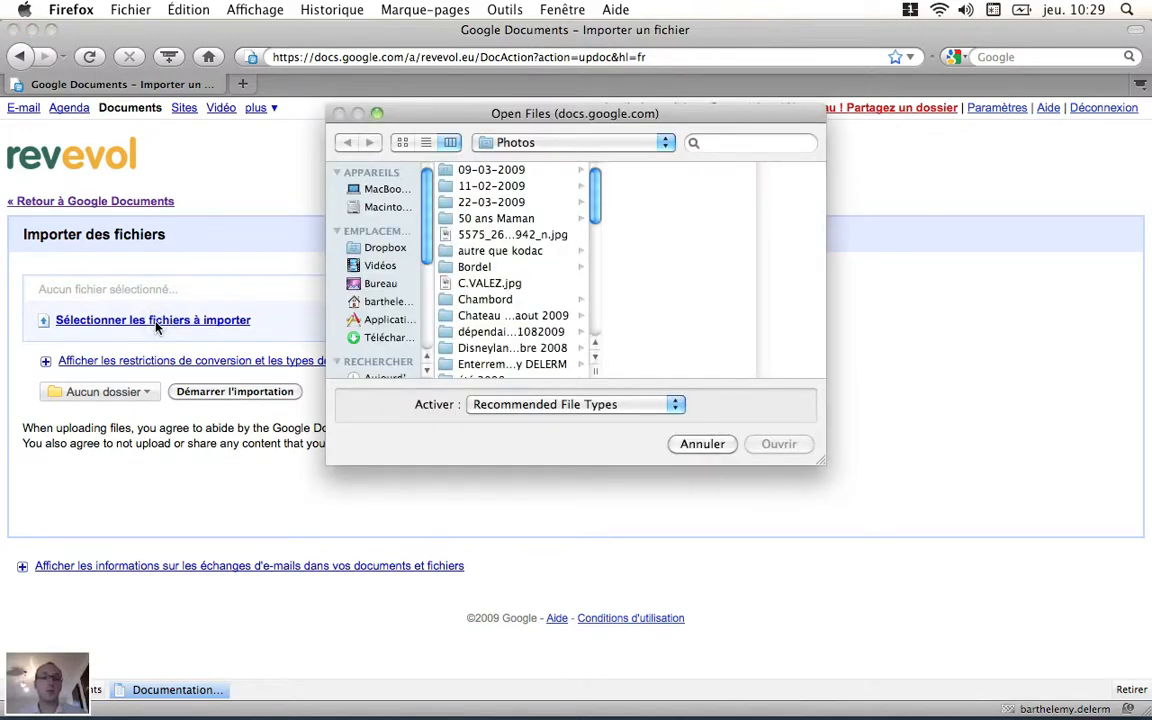
click(388, 338)
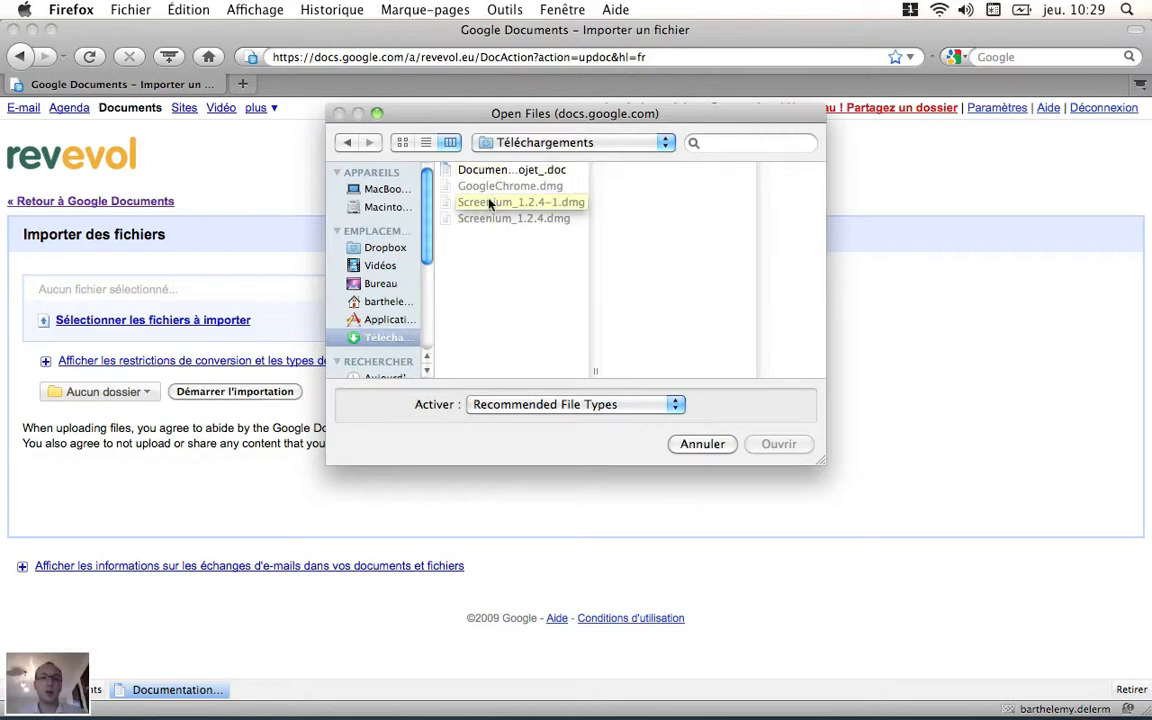
click(393, 285)
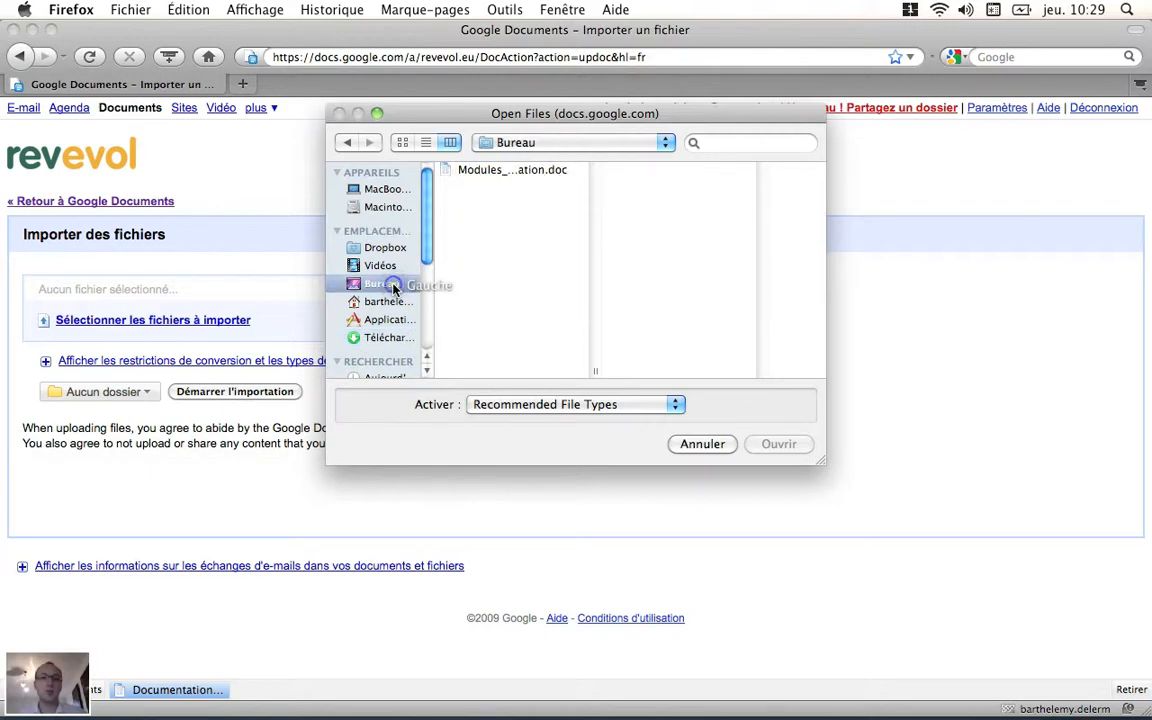
click(527, 172)
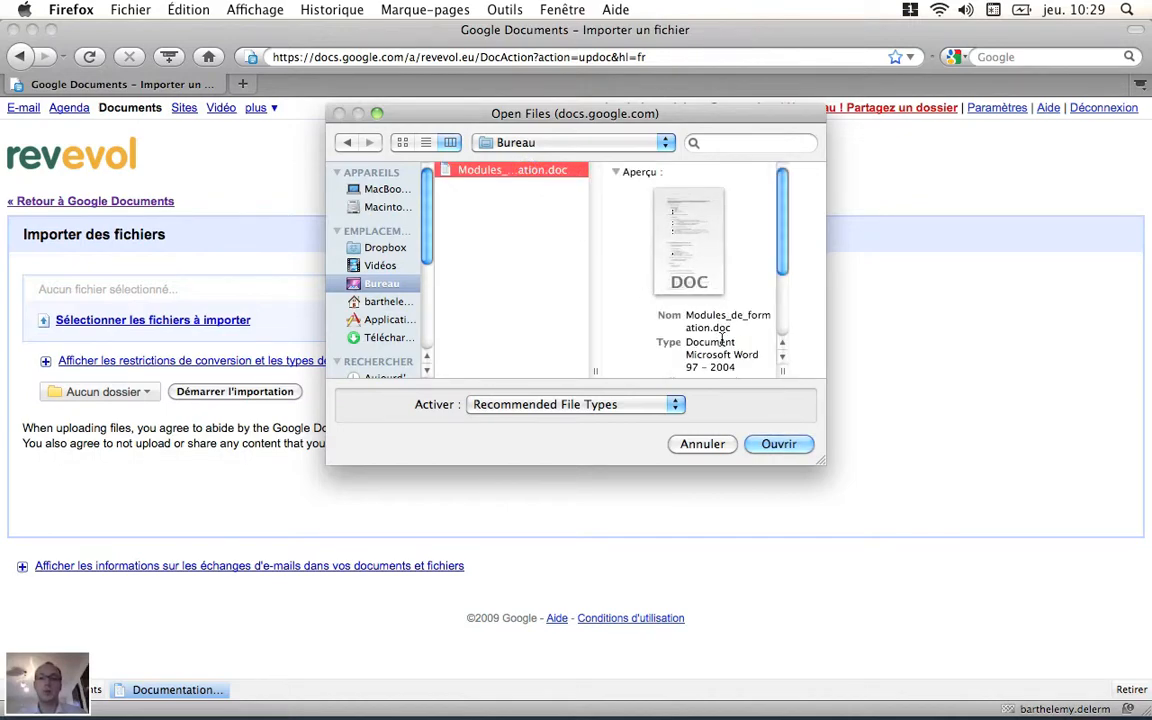
click(779, 444)
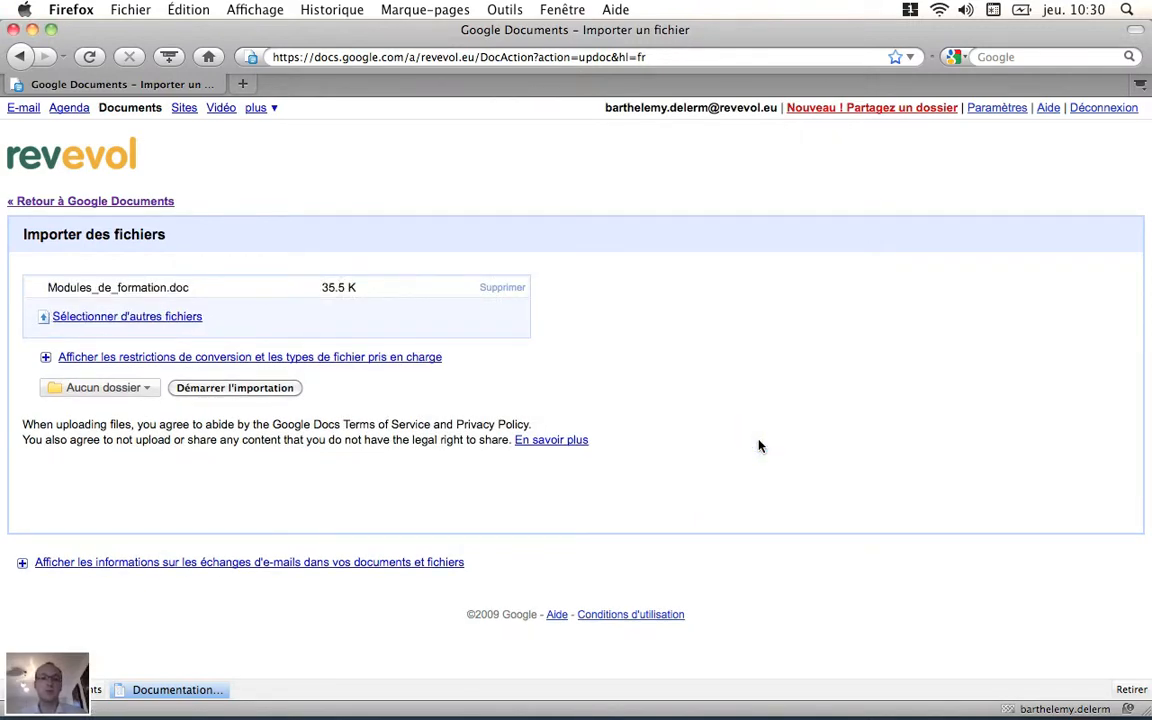
Step: Set Projet client B as the destination folder, import the selected file, and return to the document list
click(148, 391)
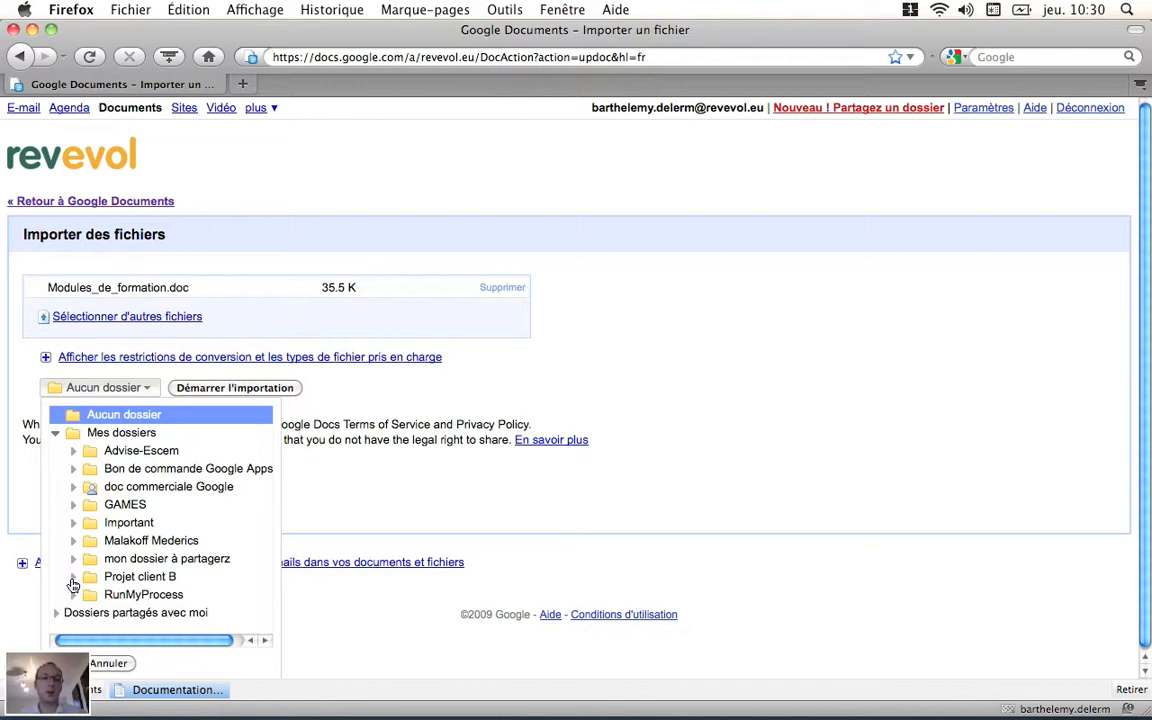
click(118, 577)
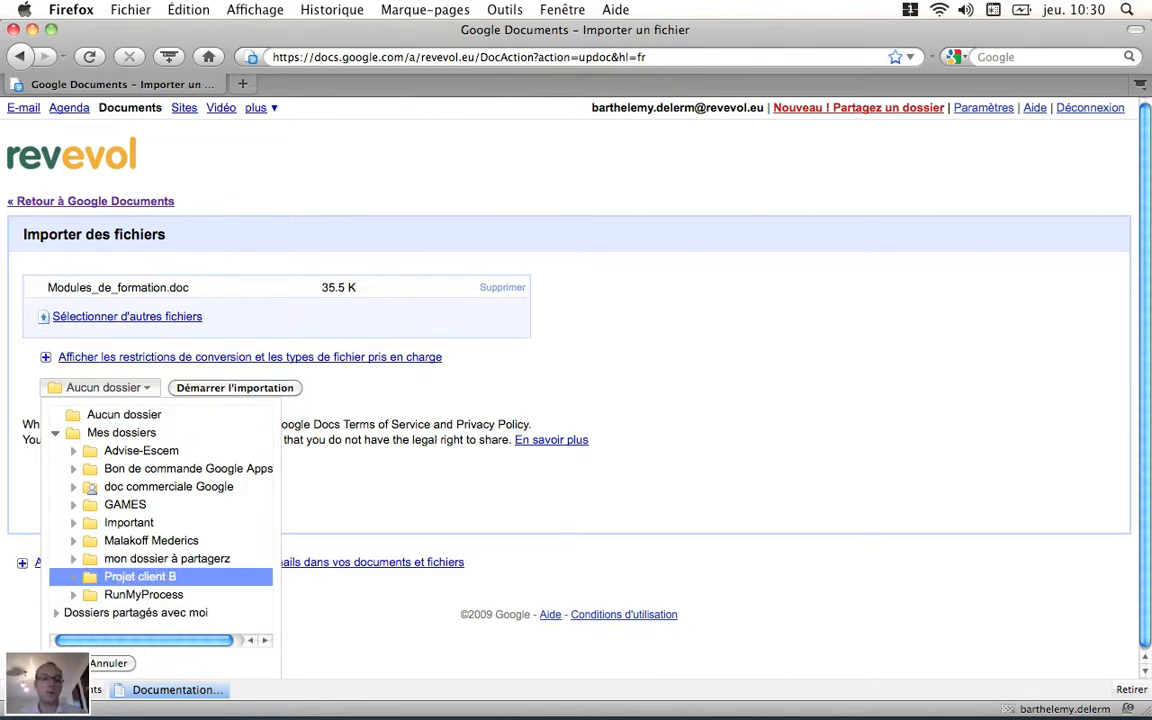
click(65, 663)
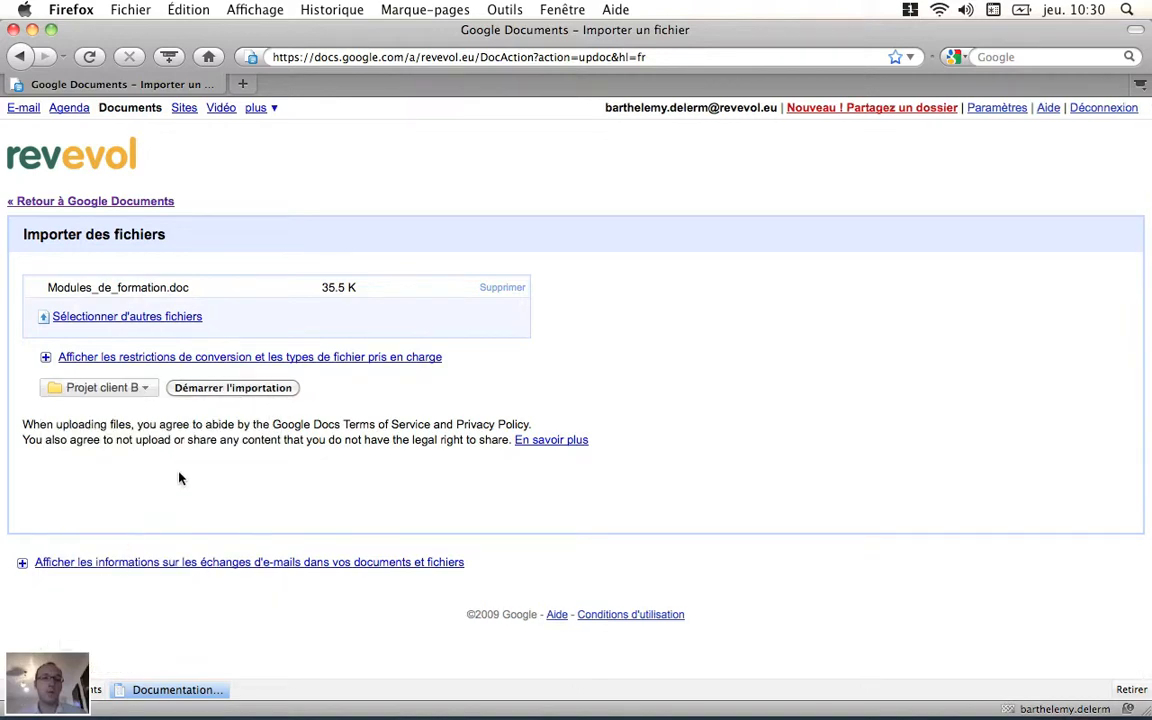
click(212, 390)
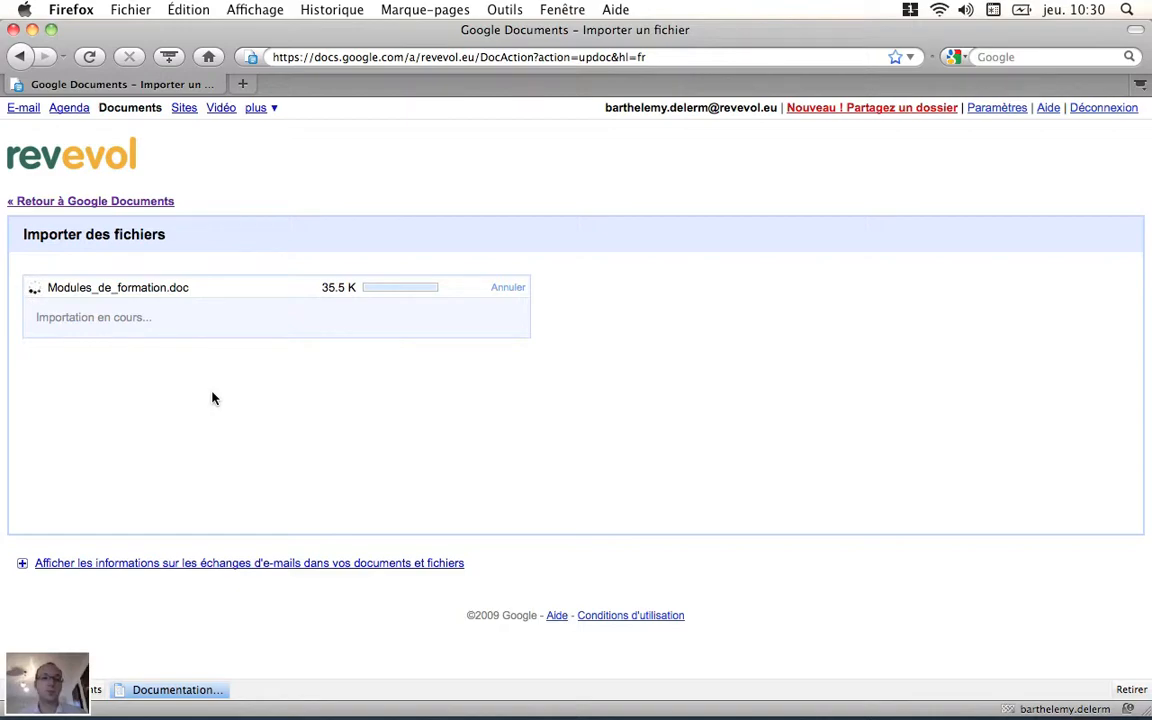
click(70, 203)
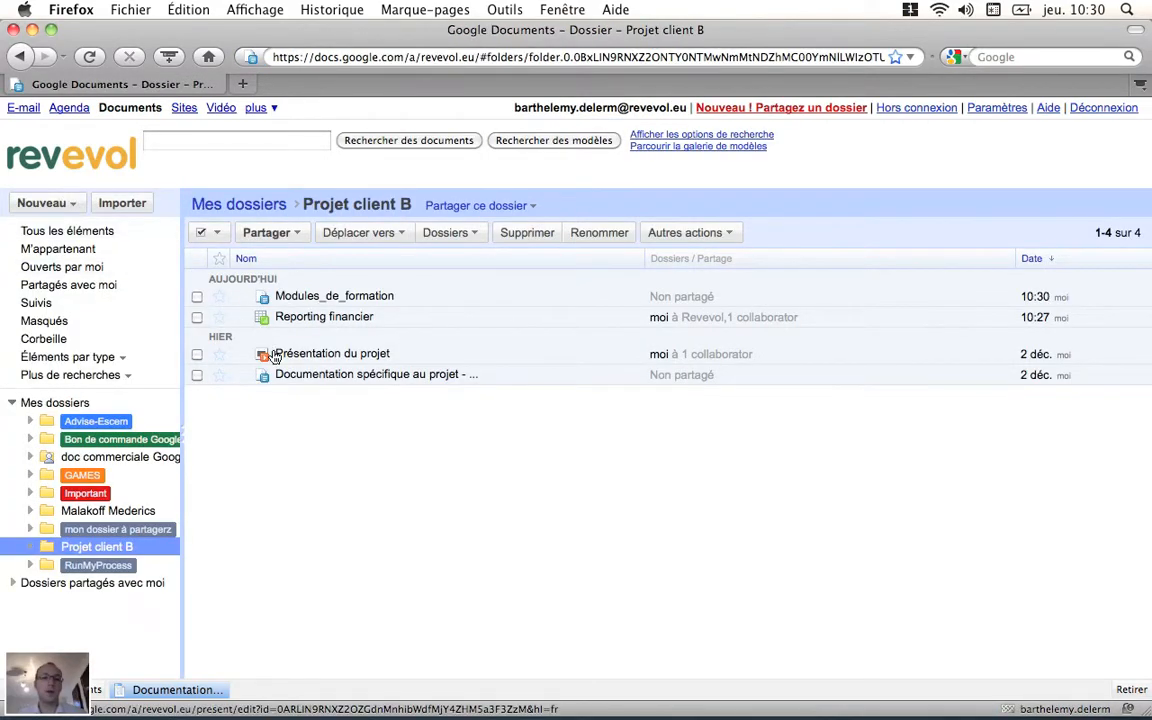
click(330, 300)
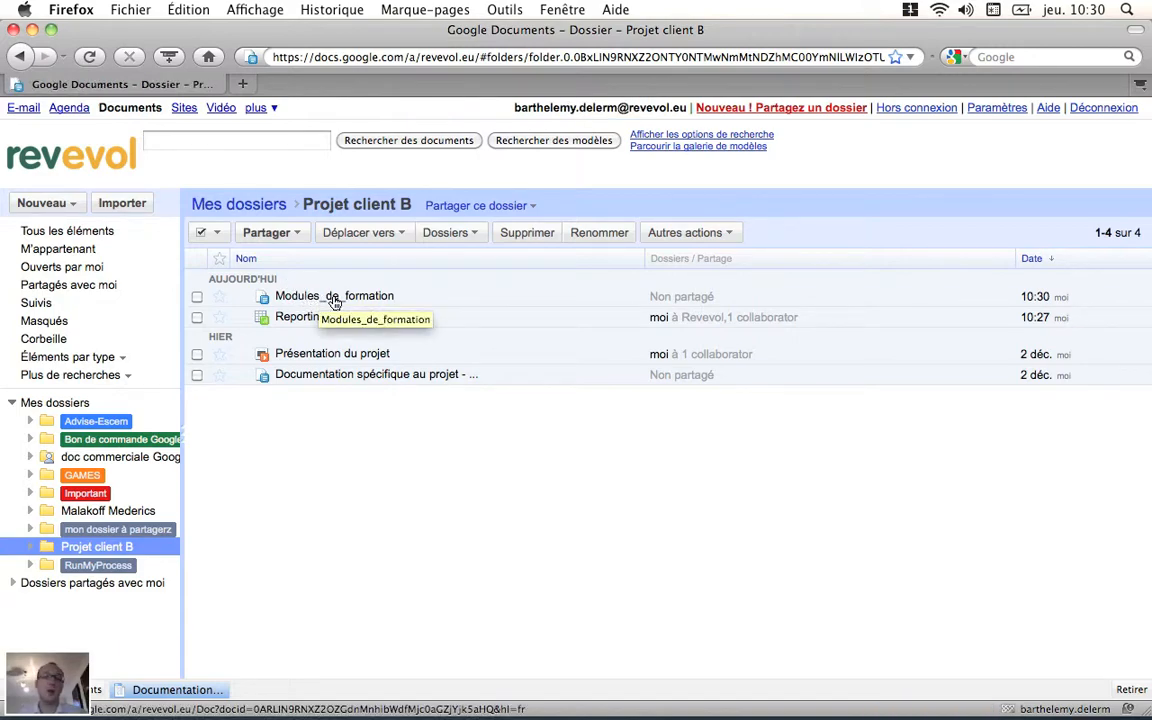
Step: Look up the document search suggestions for "doc" and clear the search text
click(222, 145)
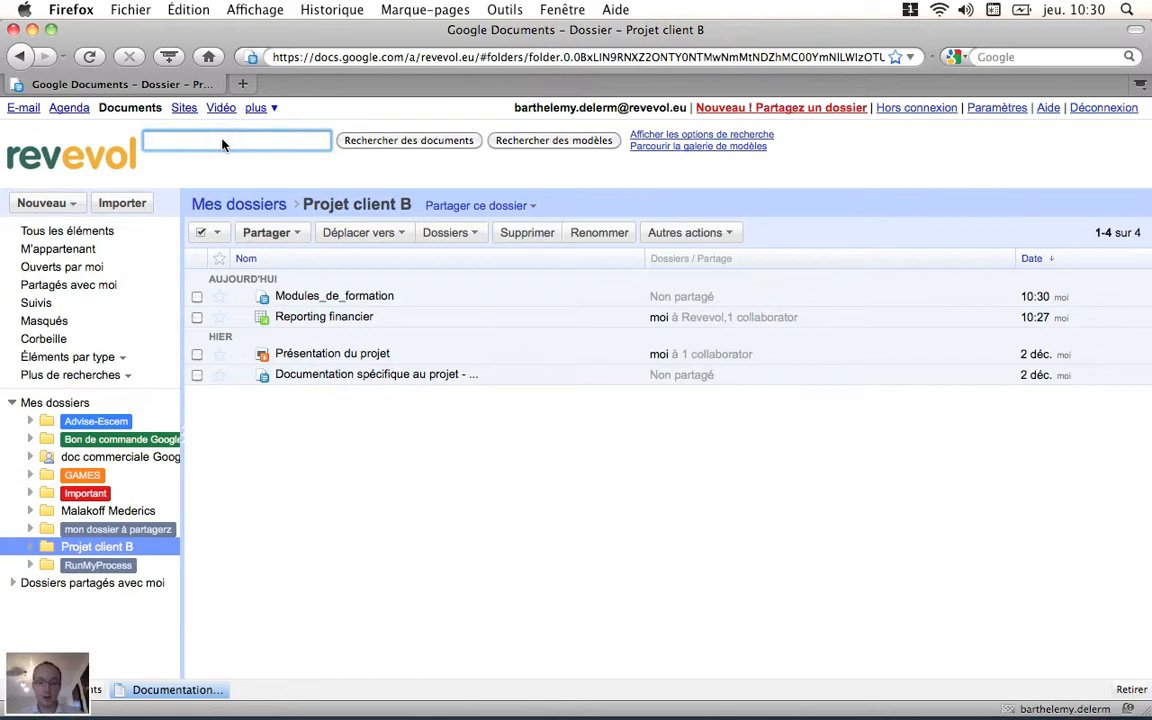
text(doc)
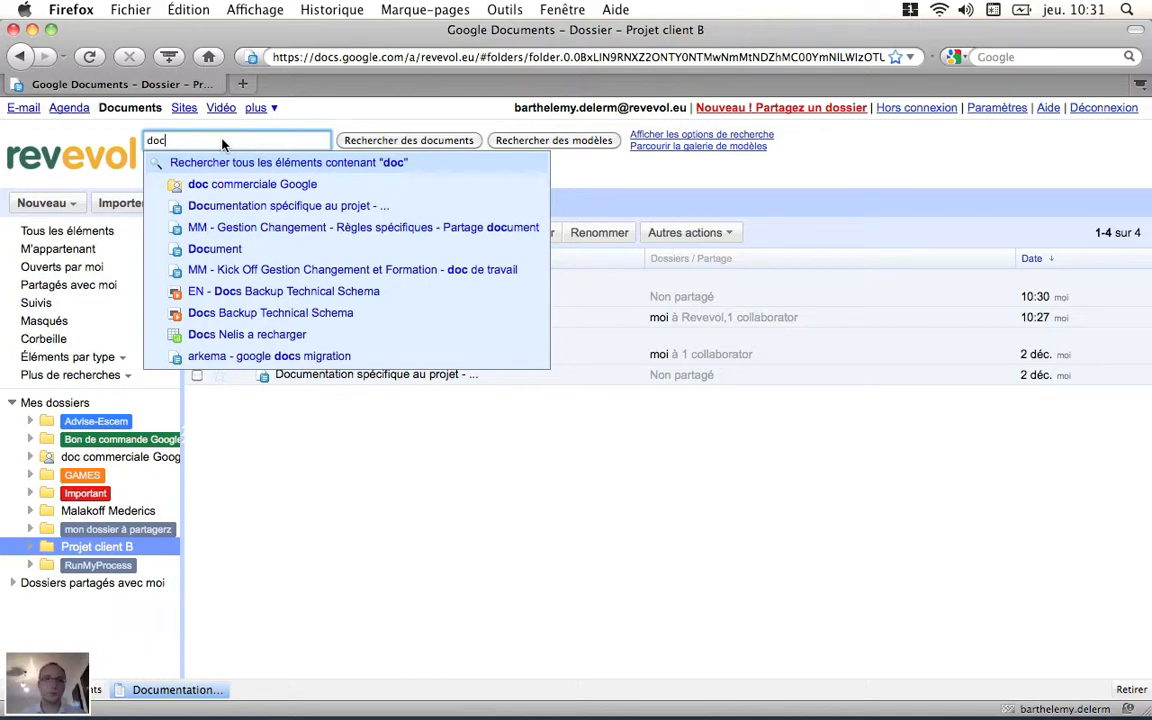
key(BackSpace)
key(BackSpace)
key(BackSpace)
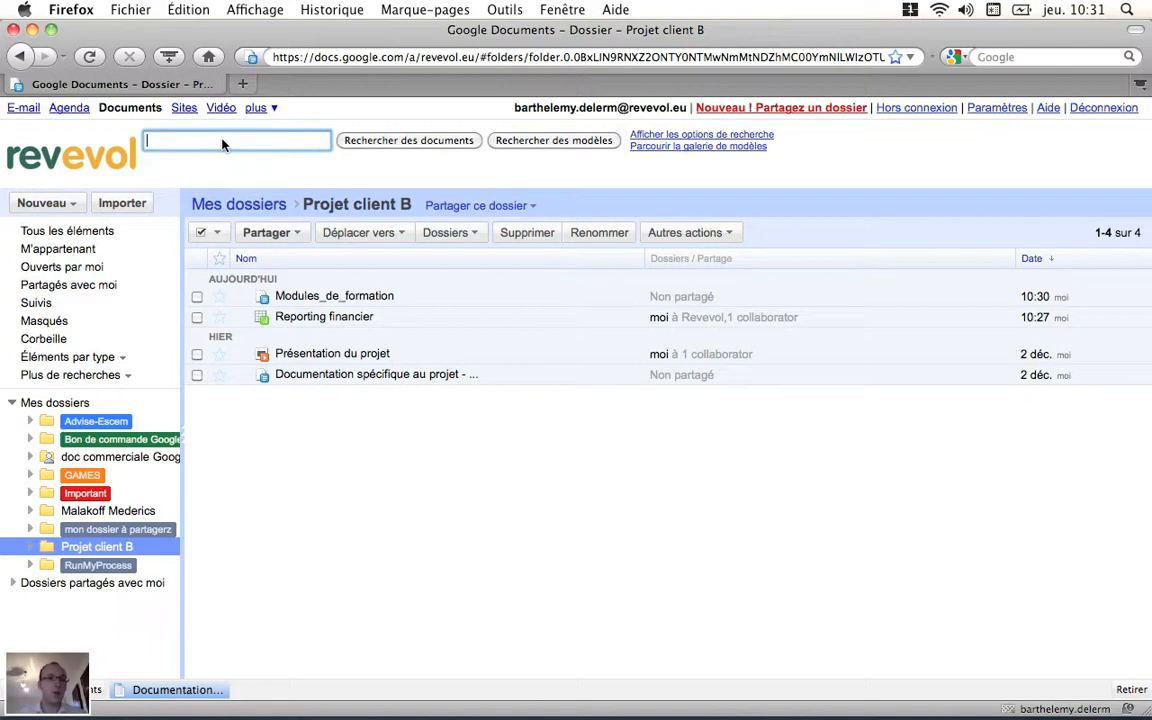